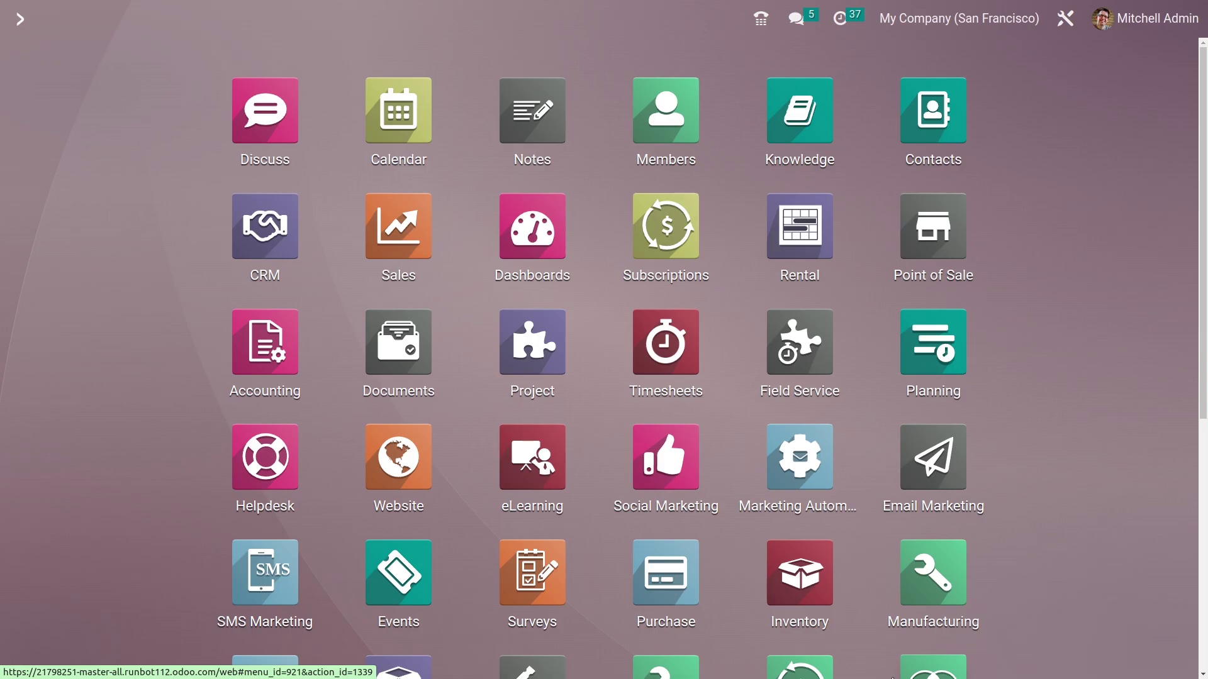
Search 'we' from the home menu and launch the Website app
type("we")
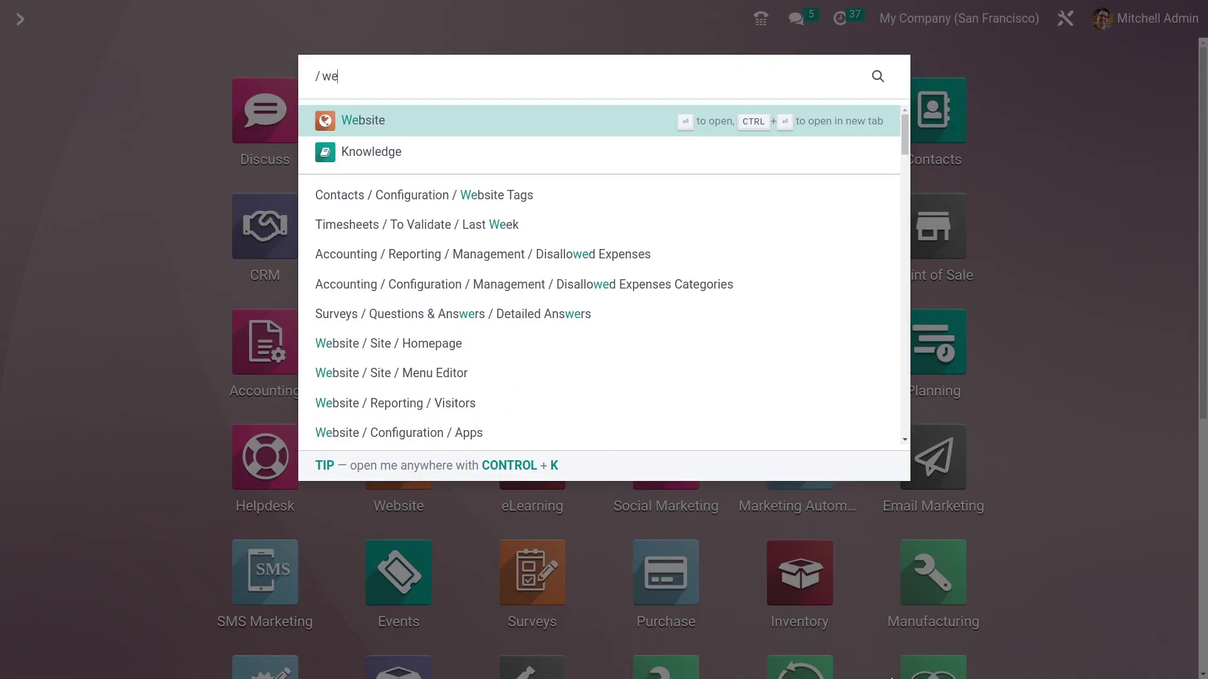
key("Return")
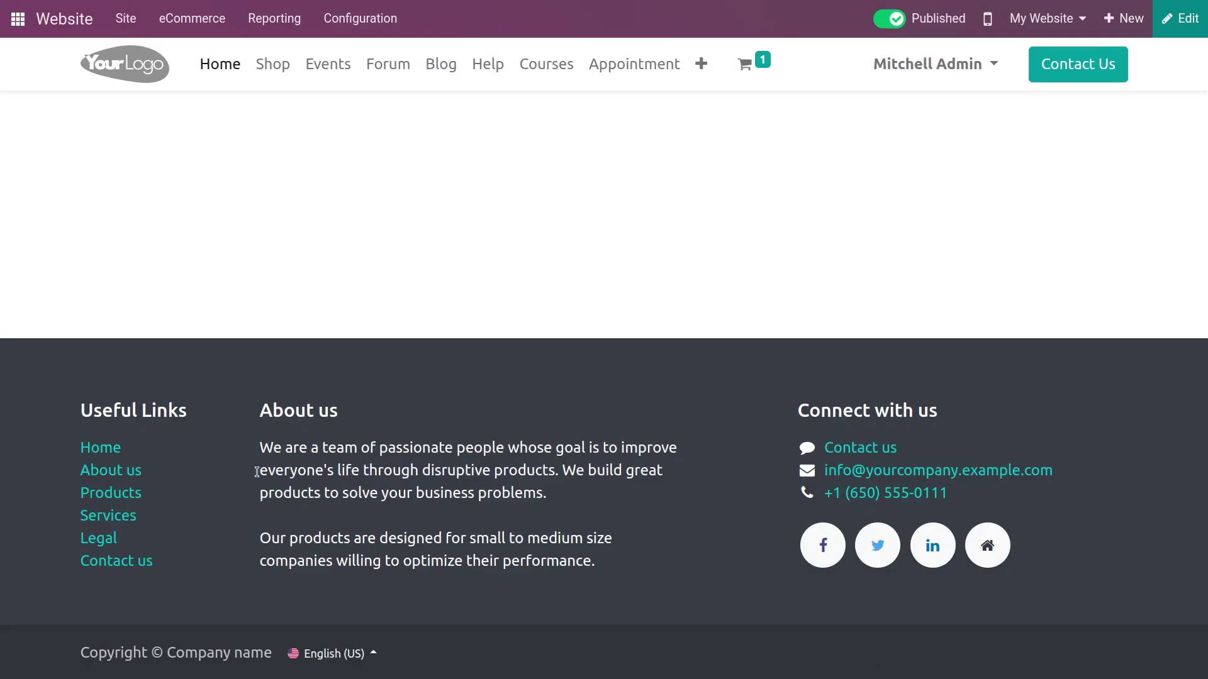
Open the eCommerce Products catalogue in list view and start a new product record
left_click(196, 24)
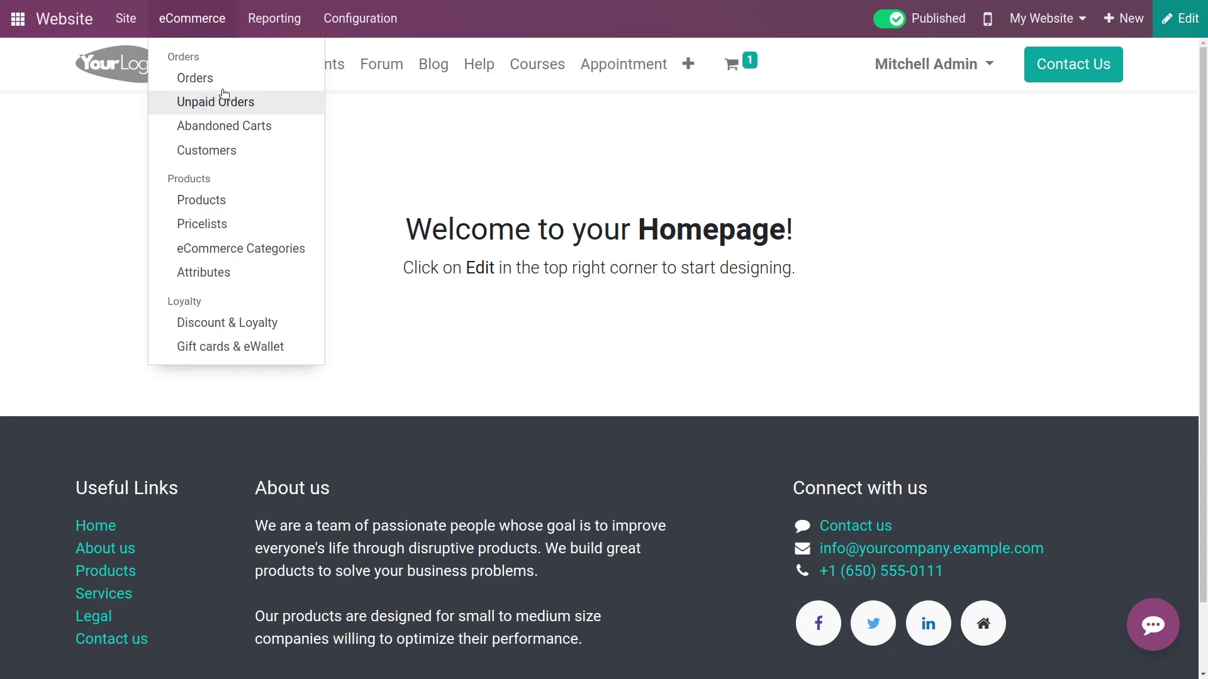
left_click(262, 220)
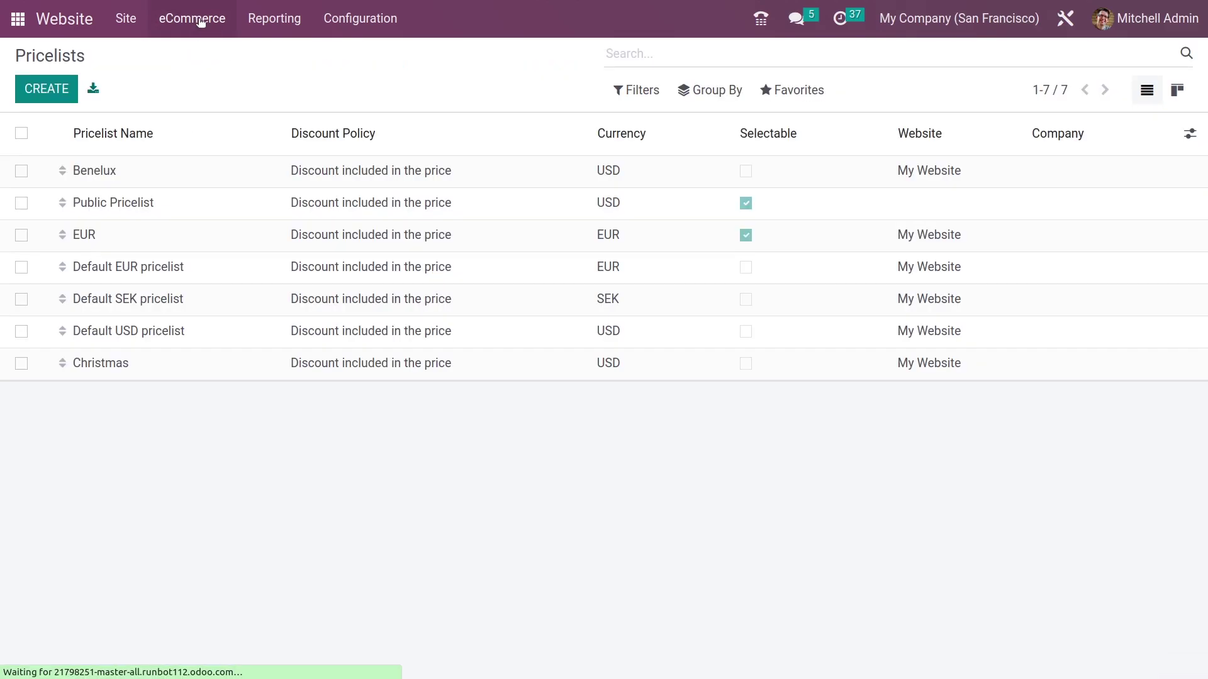
left_click(200, 22)
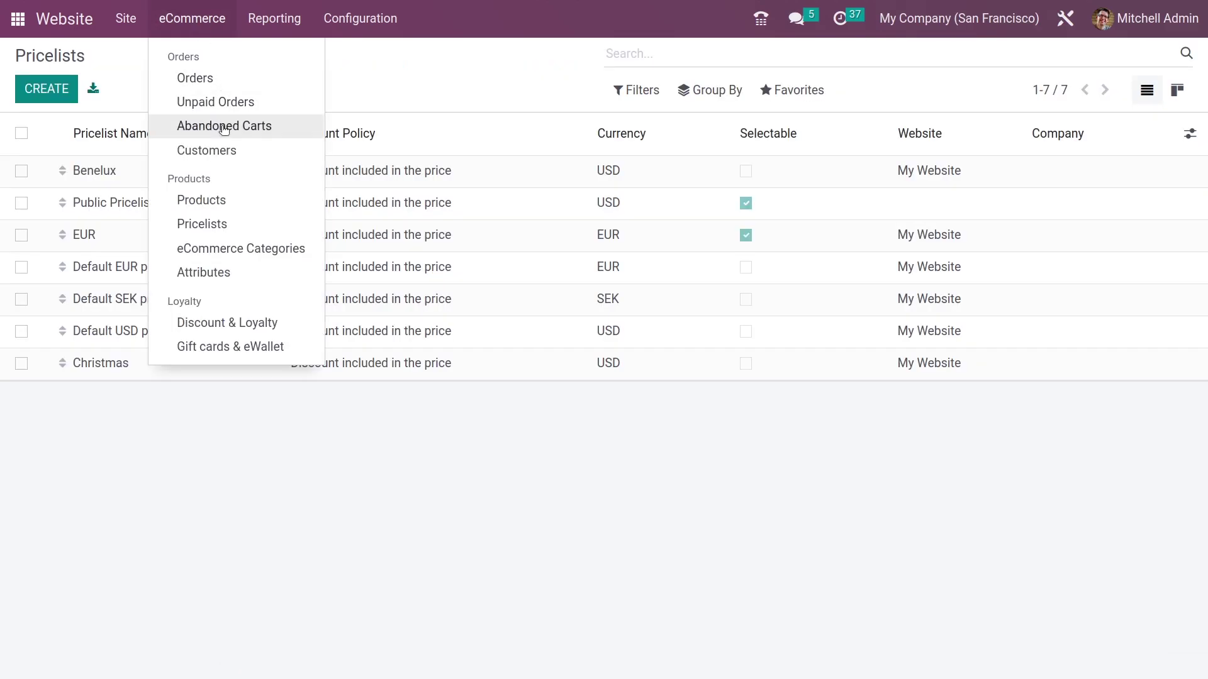
left_click(211, 199)
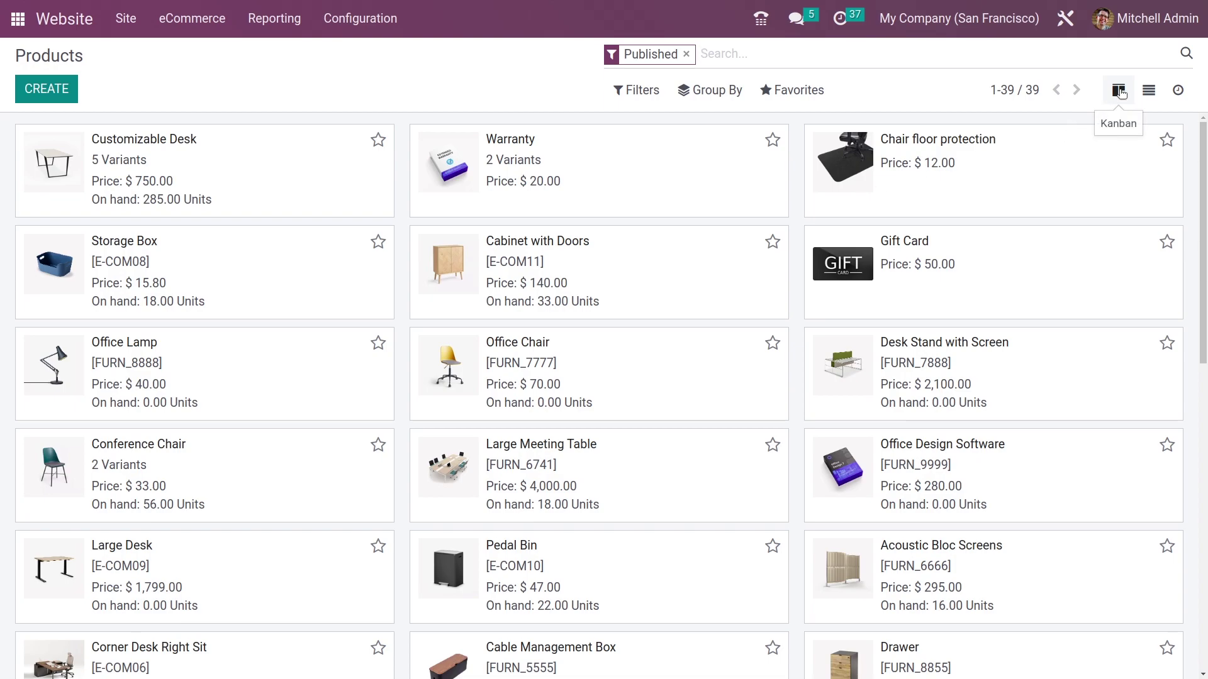
left_click(1149, 90)
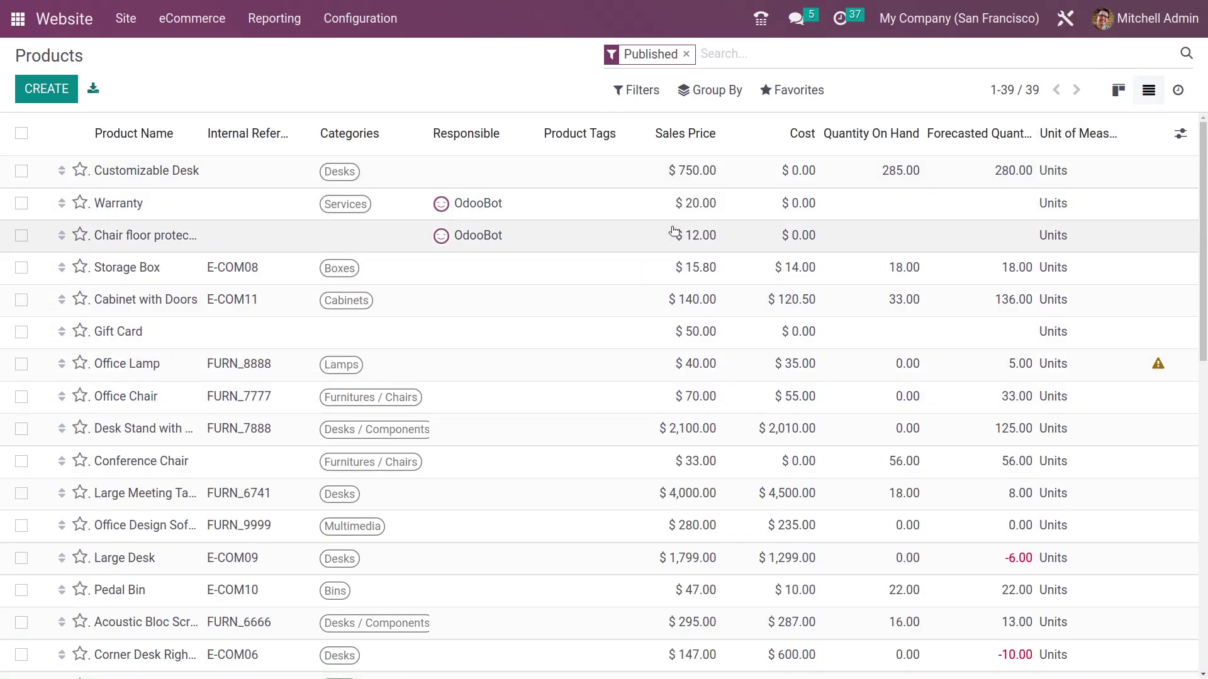
left_click(33, 94)
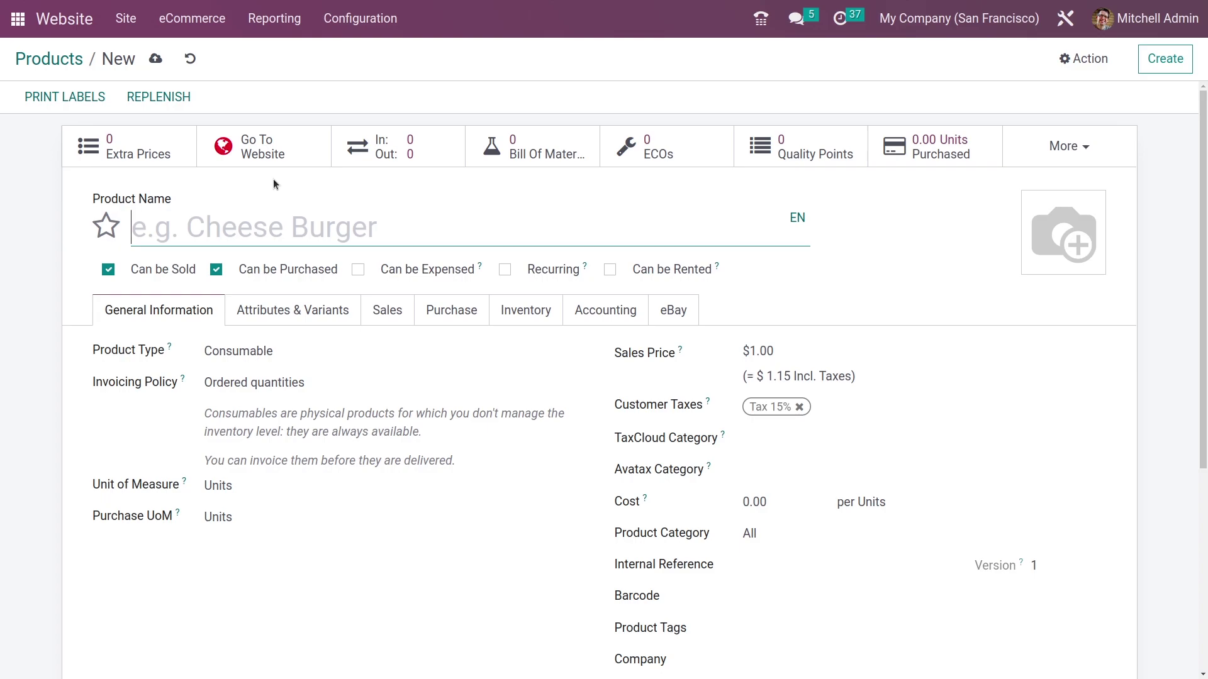
Name the product 'Toy Car', star it, keep it Consumable, and invoice on delivered quantities
type("Toy")
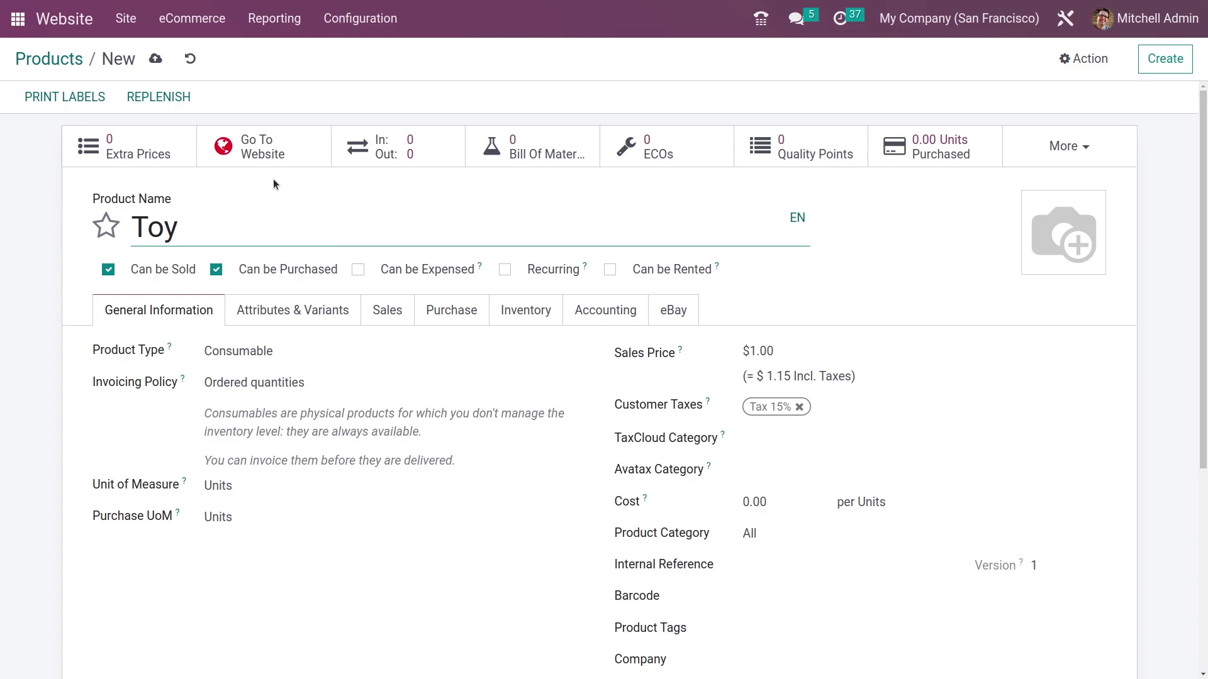
type(" Car")
left_click(109, 230)
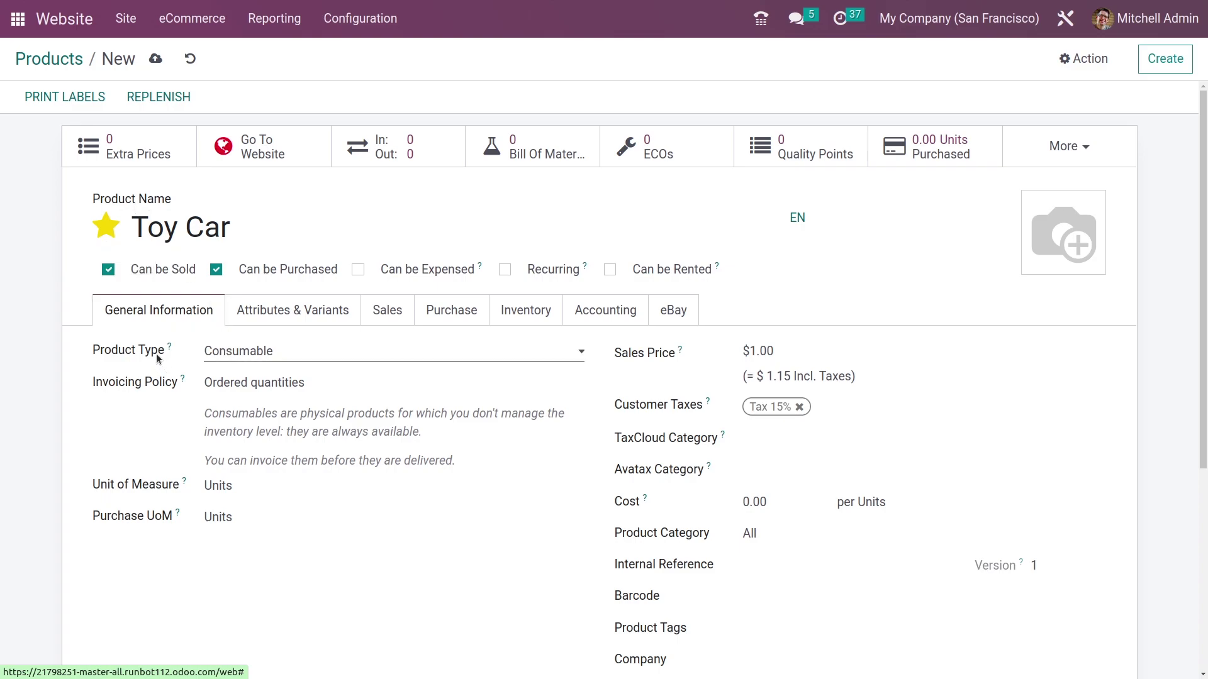
left_click(247, 354)
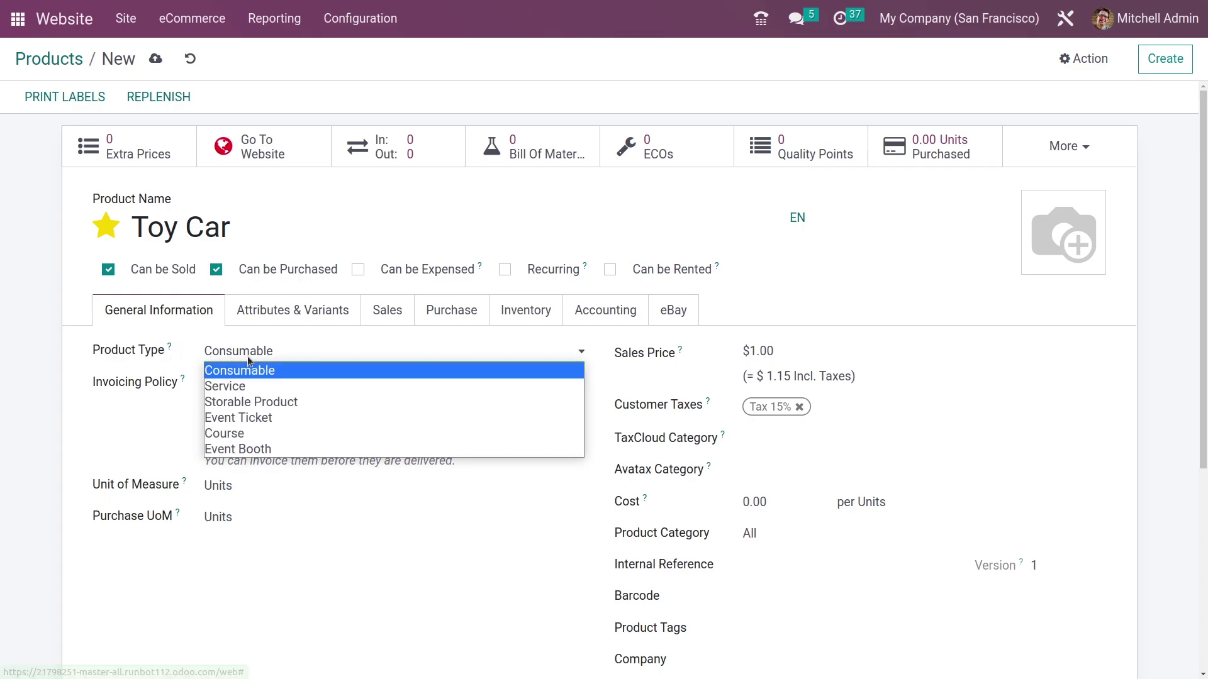
left_click(283, 337)
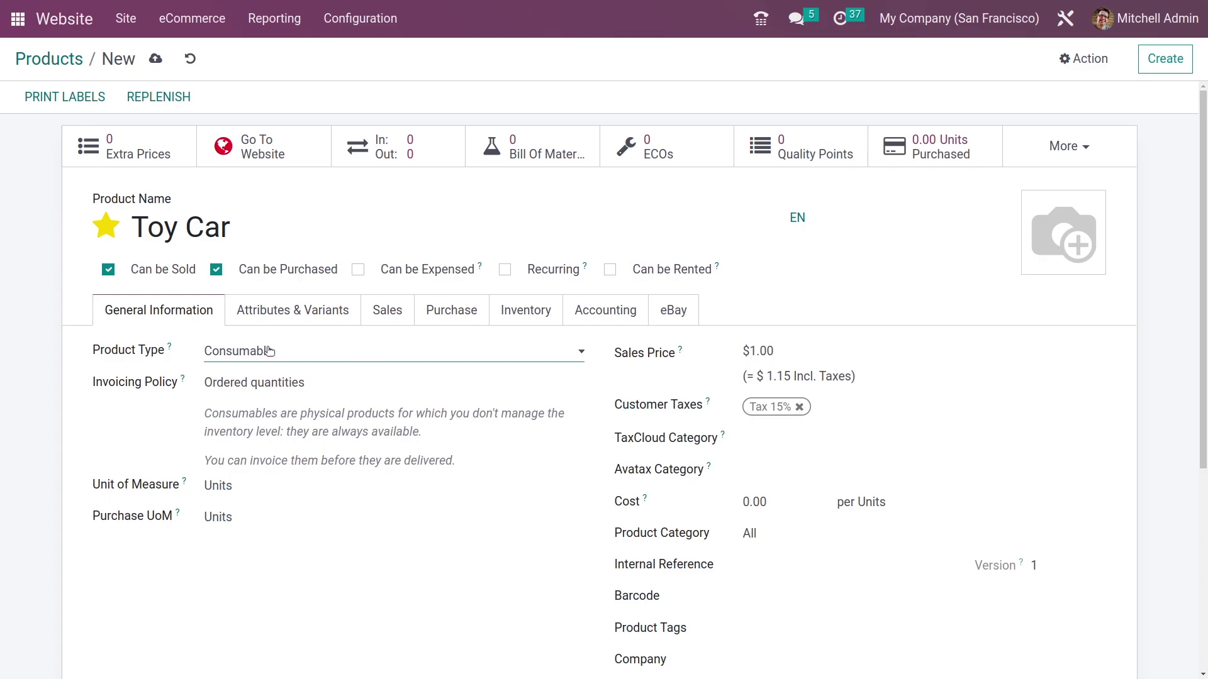
left_click(230, 386)
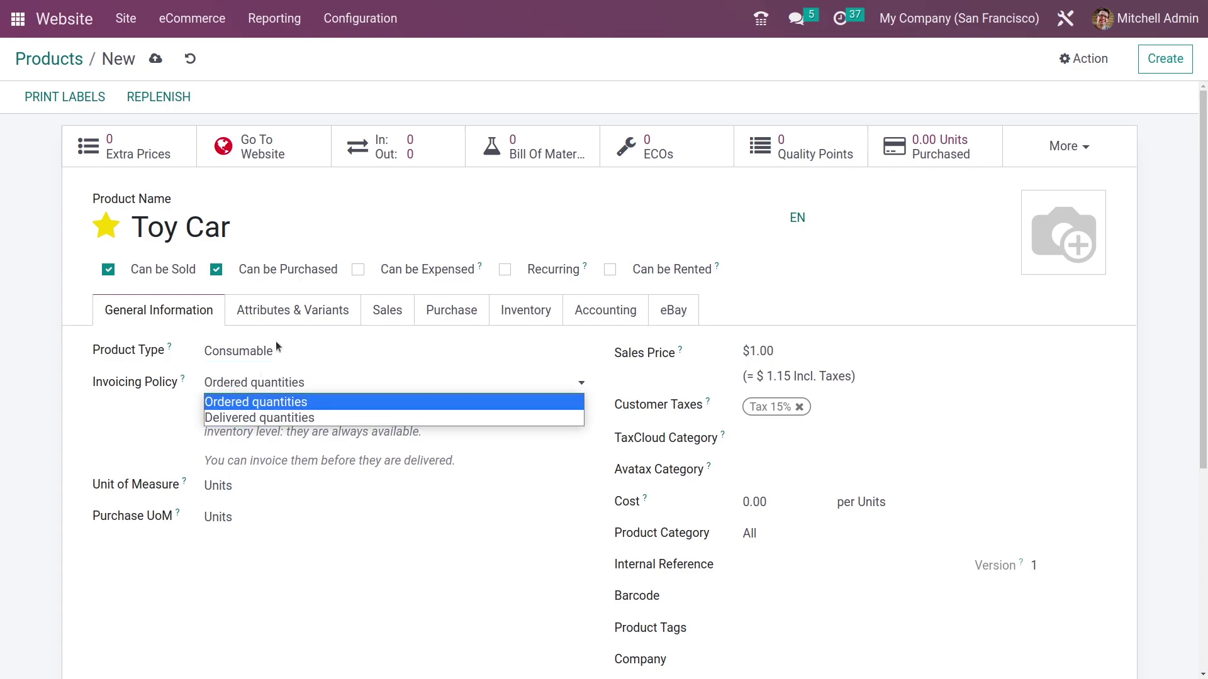
left_click(263, 367)
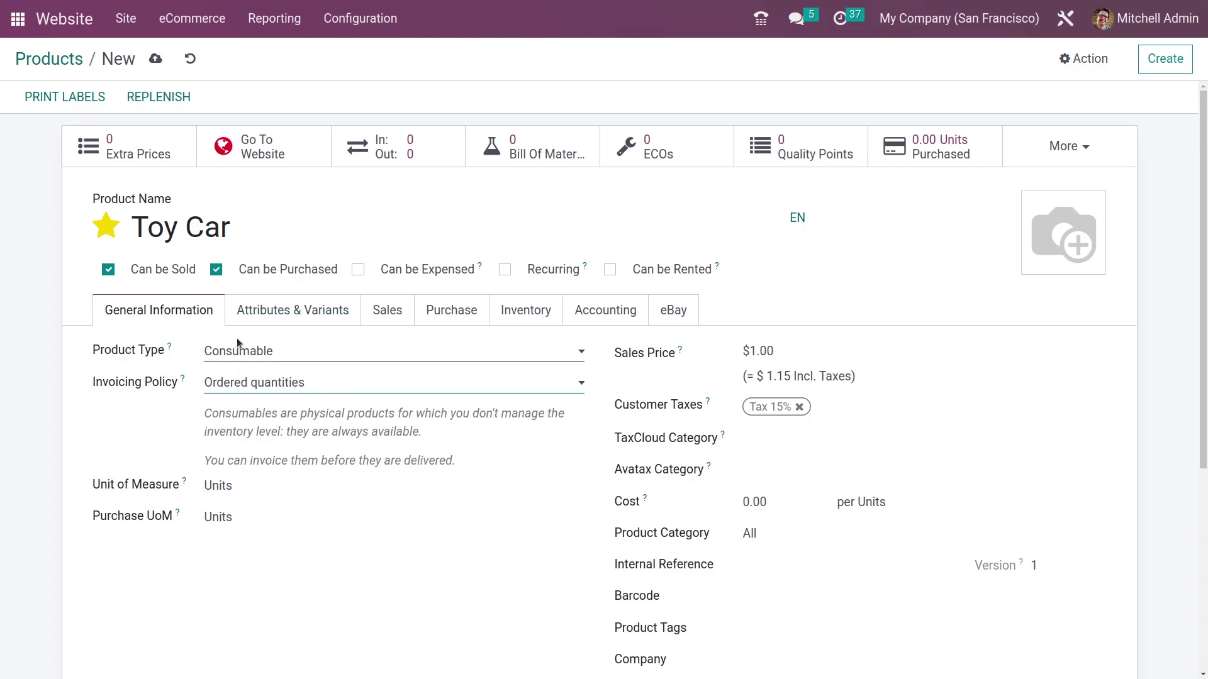
left_click(277, 382)
left_click(266, 418)
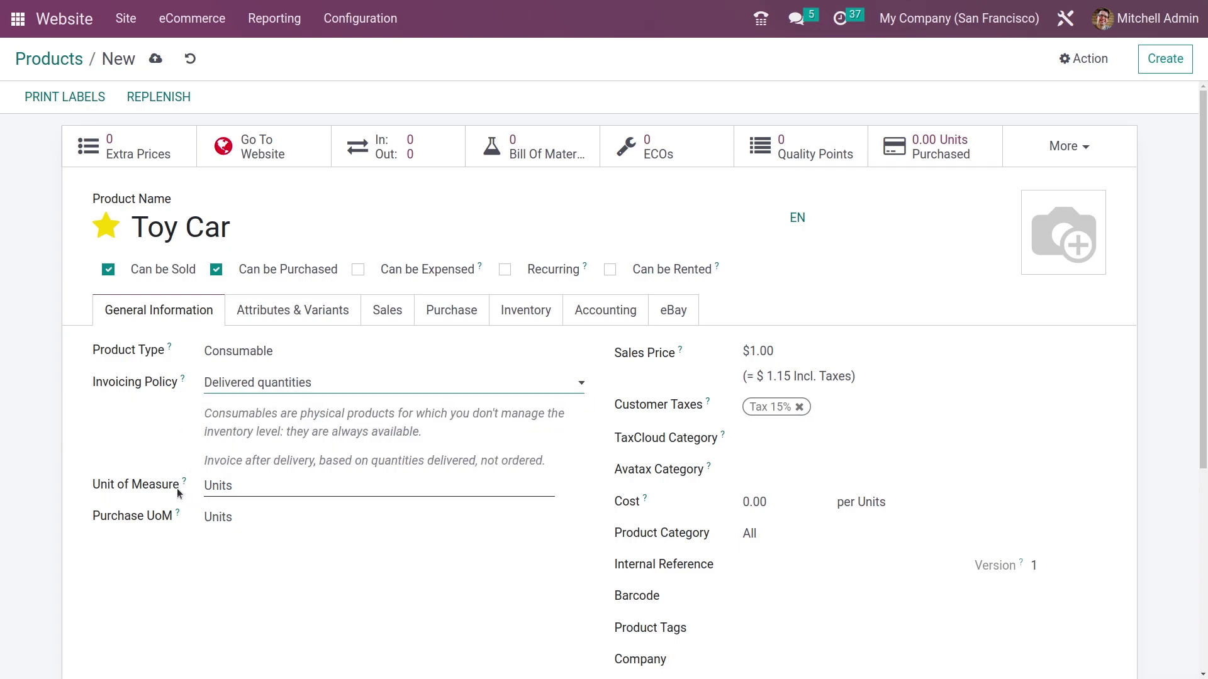
mouse_move(176, 522)
Set Toy Car's sales price to $1,000.00 and its cost to 999.00
left_click(754, 351)
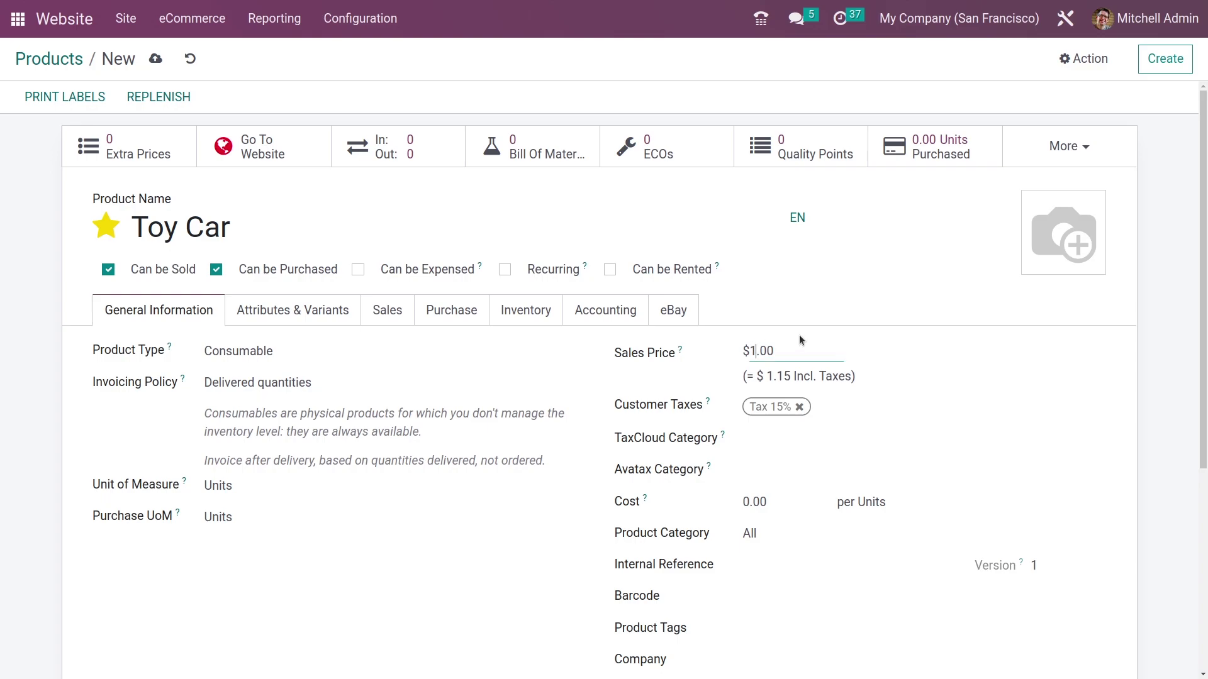
type("000")
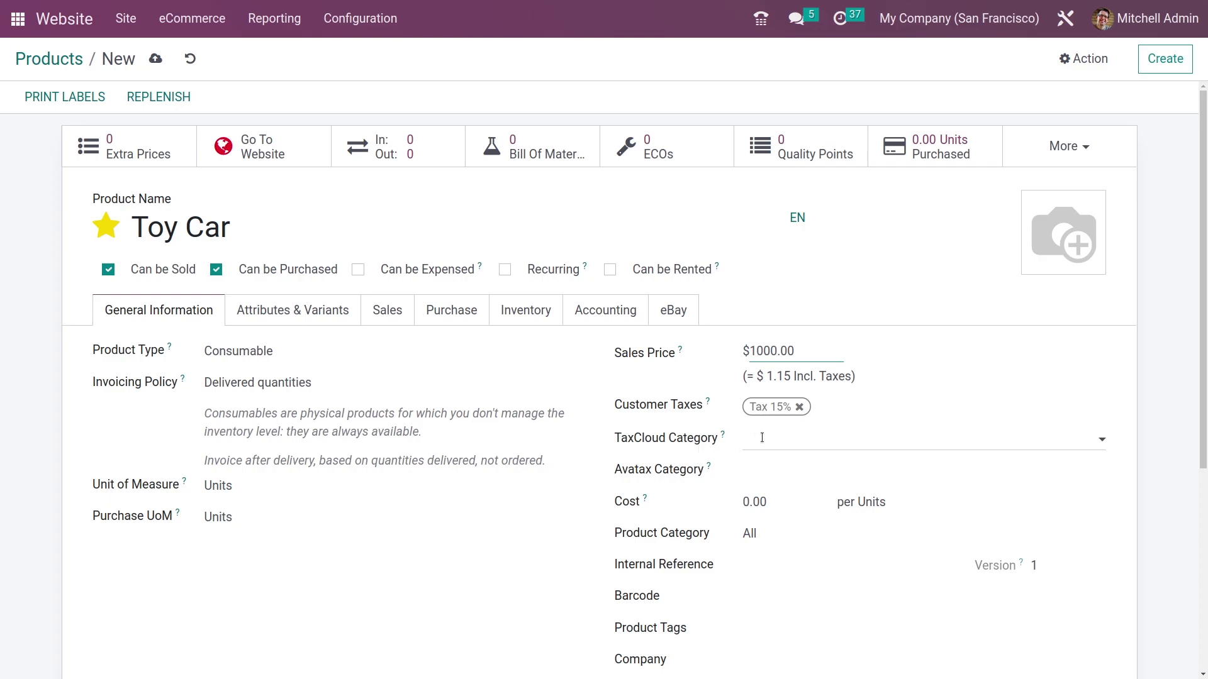
left_click(750, 502)
type("999")
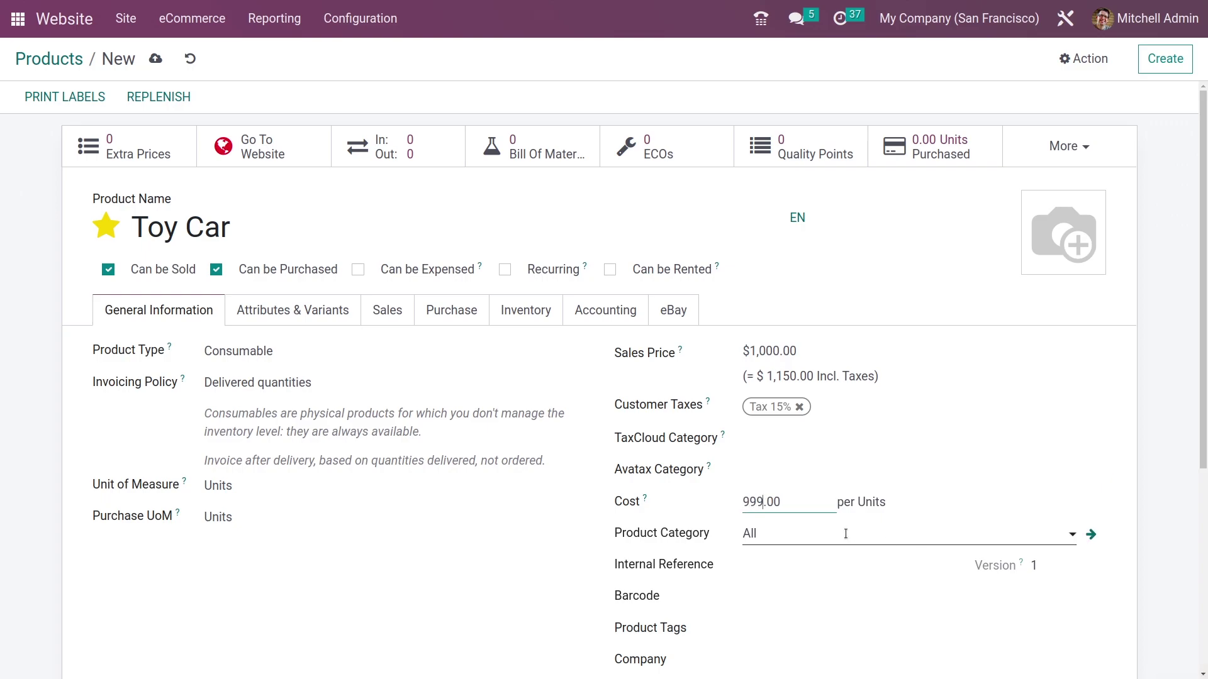
Keep All as the product category and leave the barcode and company fields unchanged
left_click(845, 534)
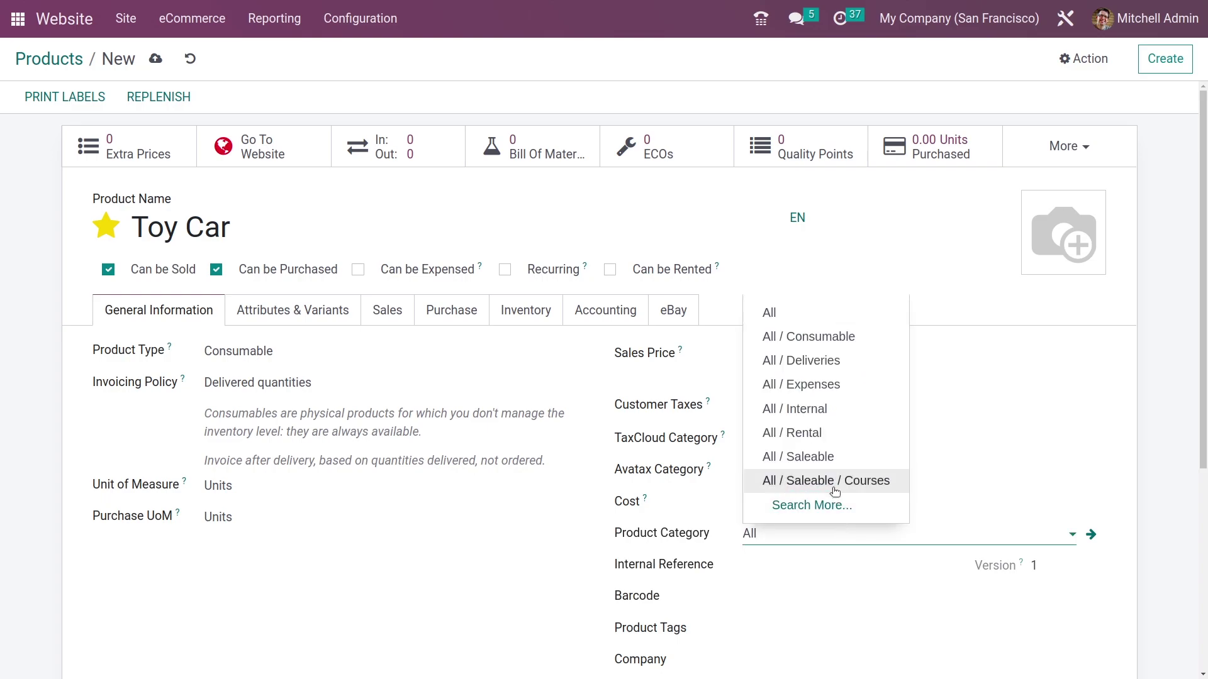
left_click(923, 391)
scroll(884, 613, "down", 1)
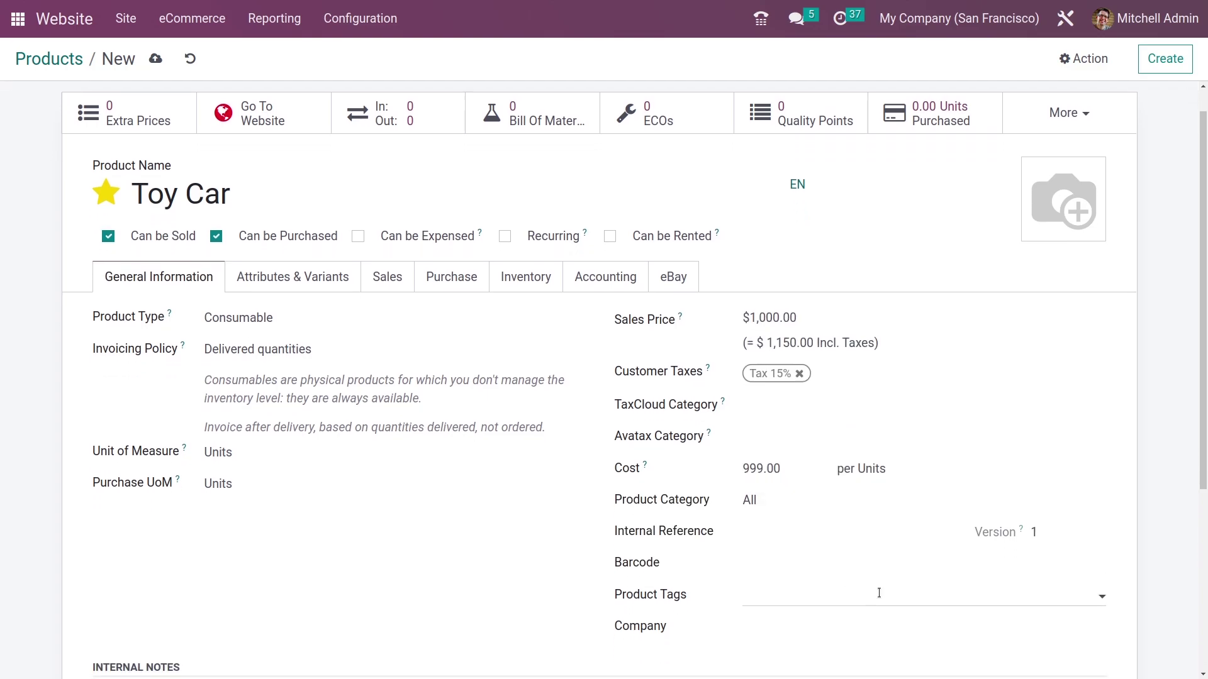
left_click(792, 560)
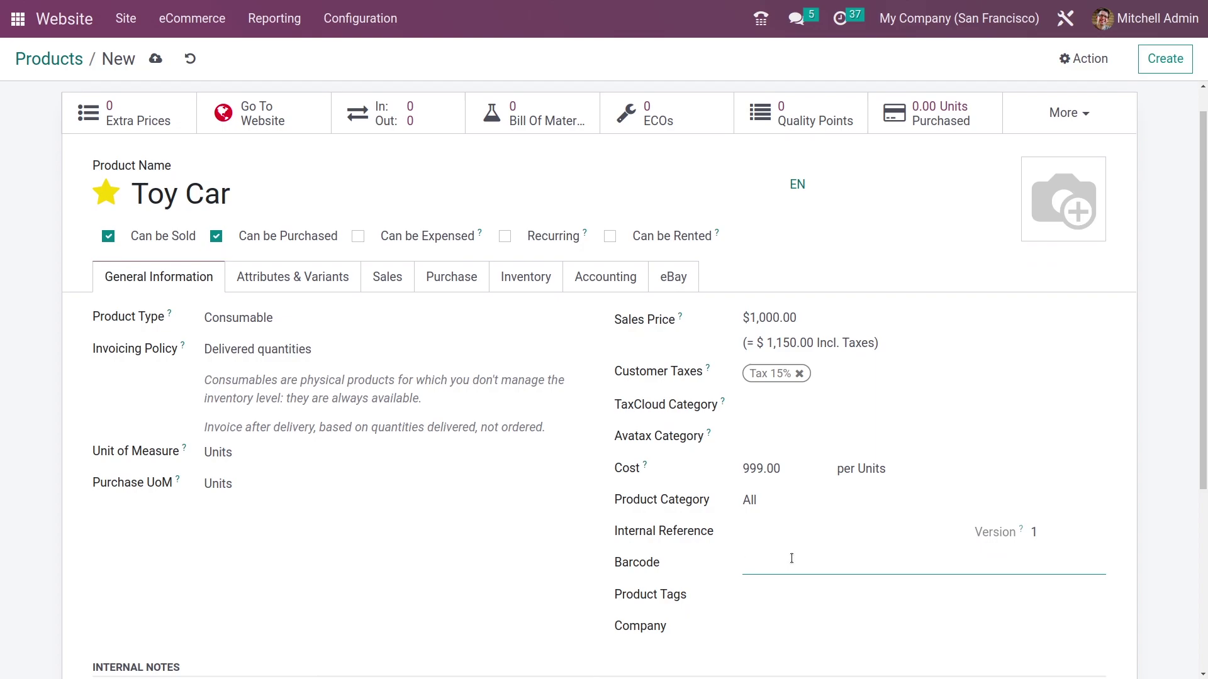
left_click(754, 617)
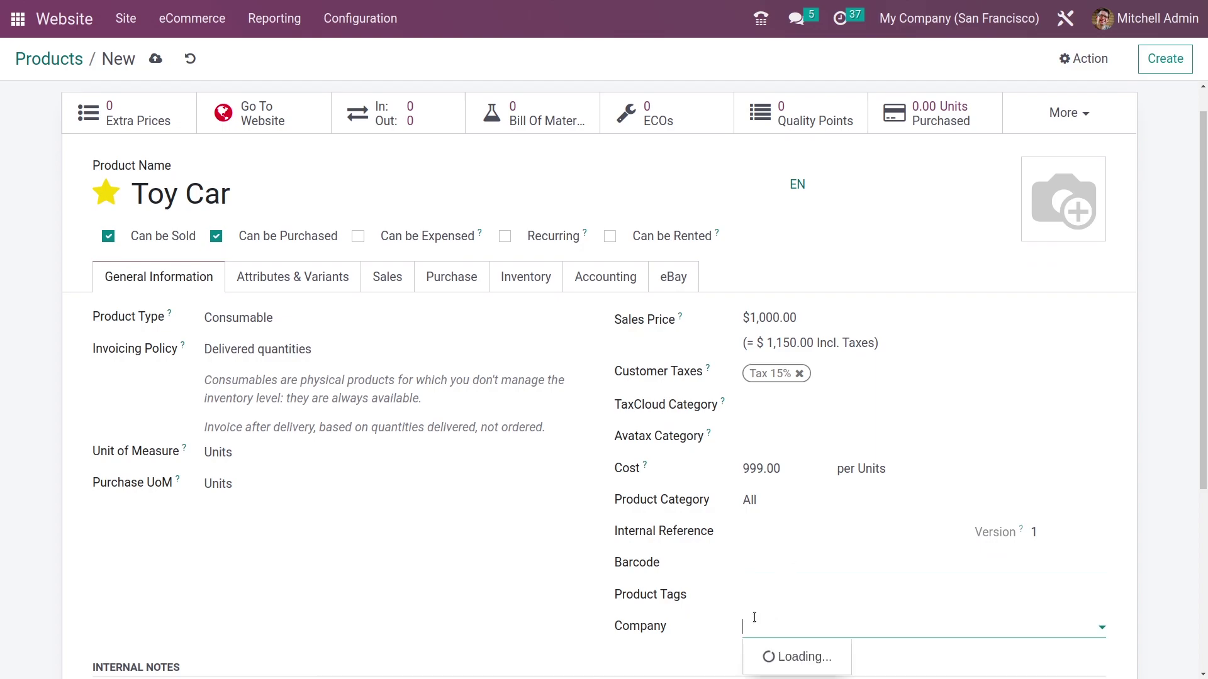
left_click(836, 402)
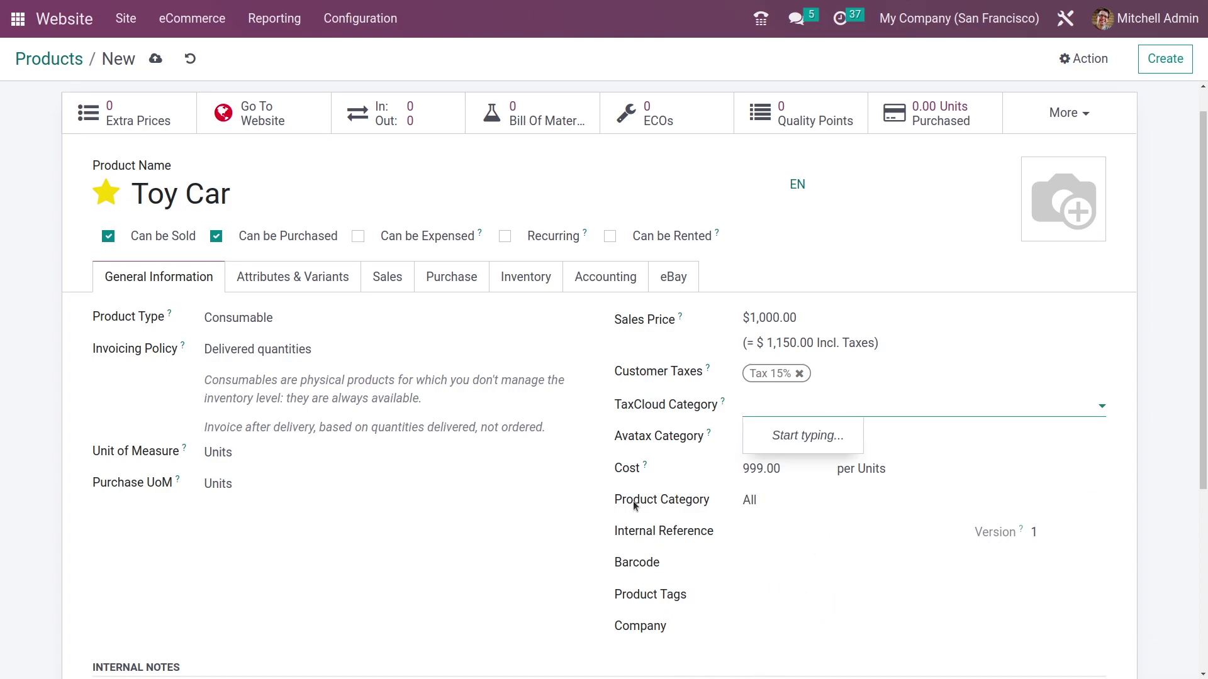
Add a Color attribute line with the value Green under Attributes & Variants
left_click(264, 290)
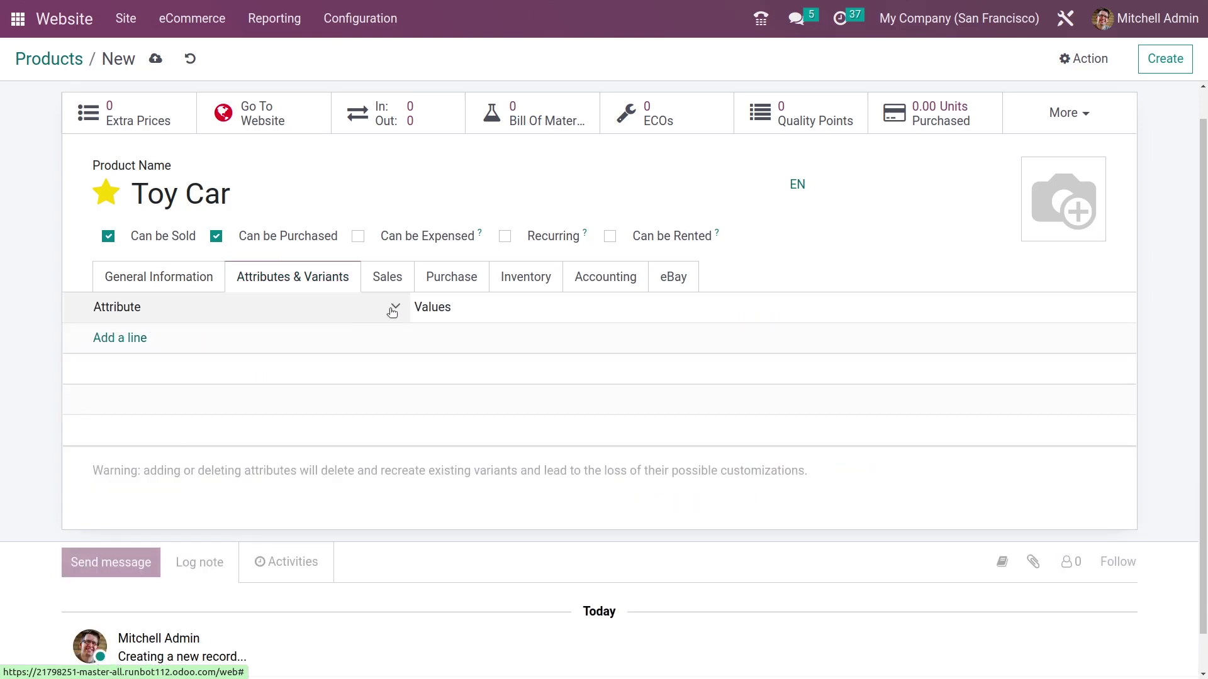
left_click(121, 339)
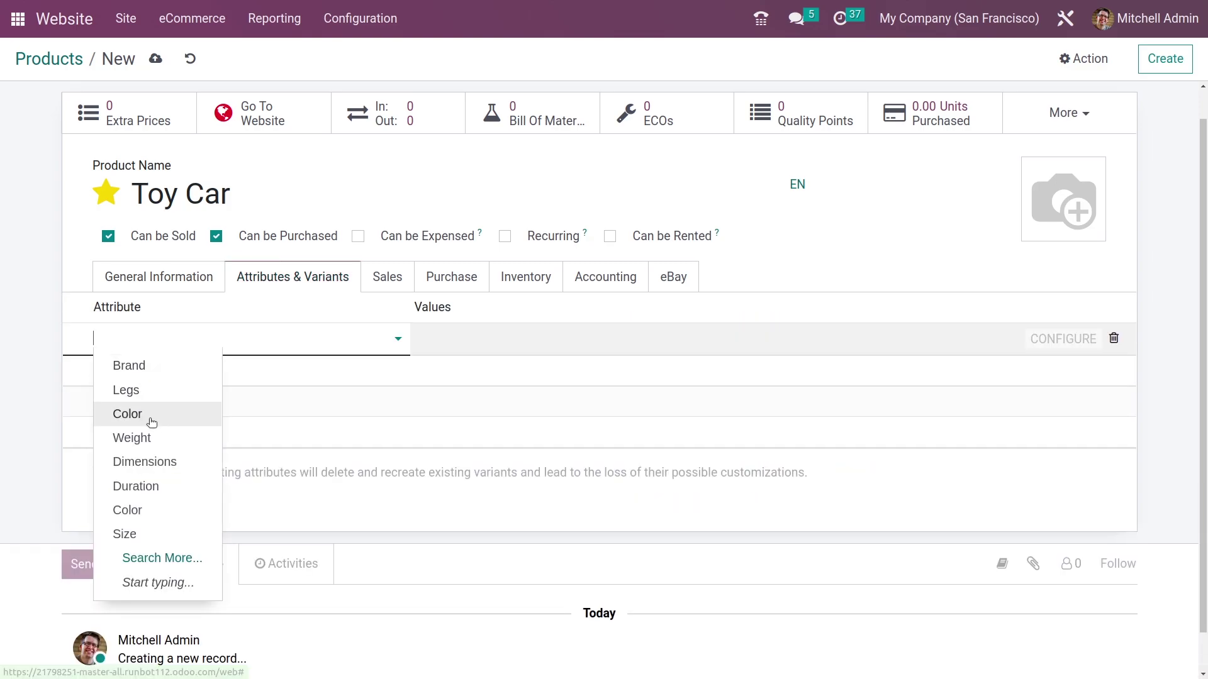
left_click(318, 340)
left_click(478, 333)
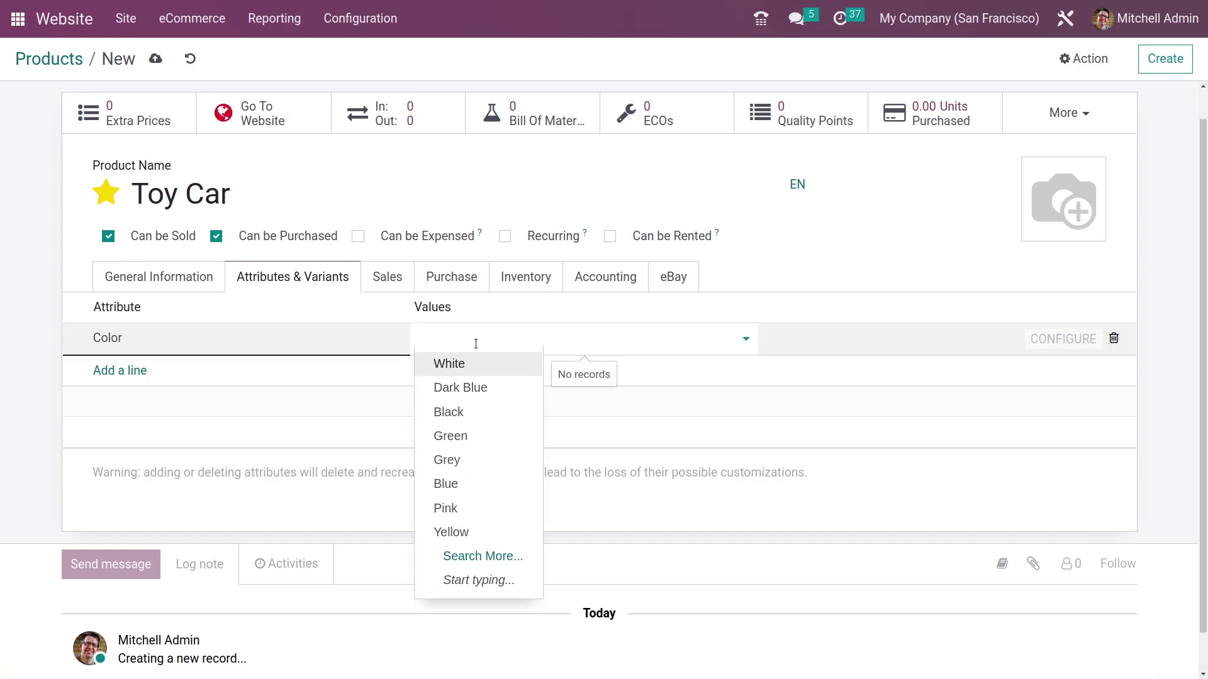
left_click(480, 434)
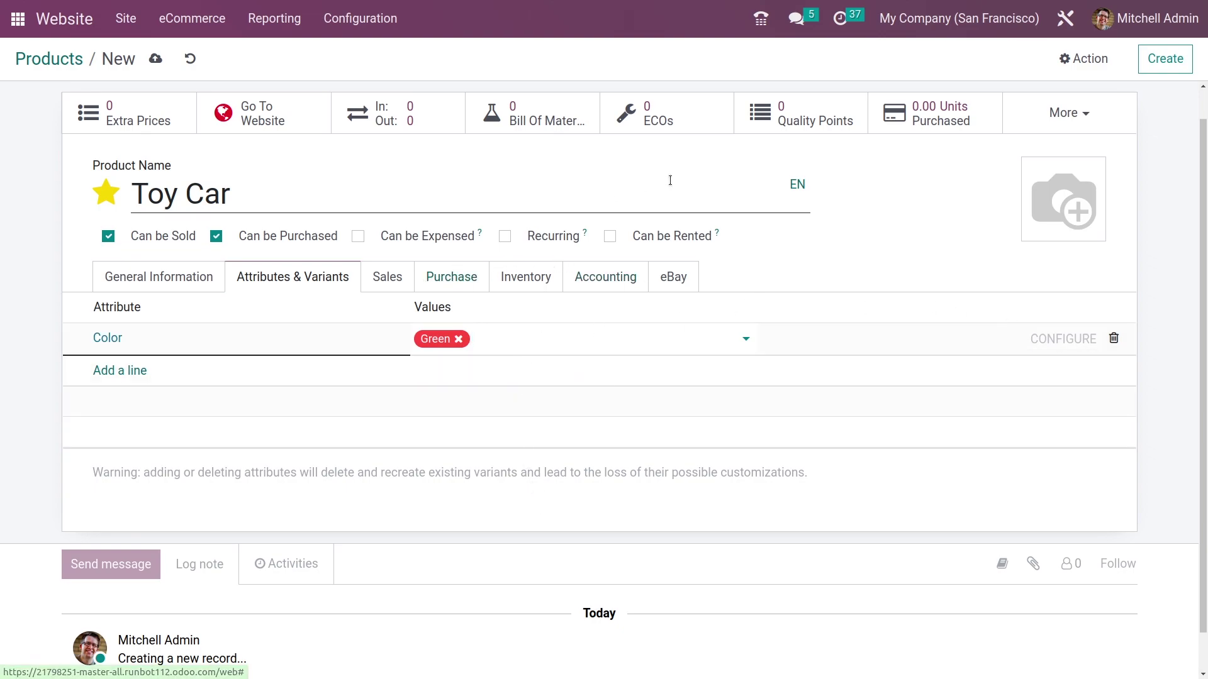
left_click(381, 277)
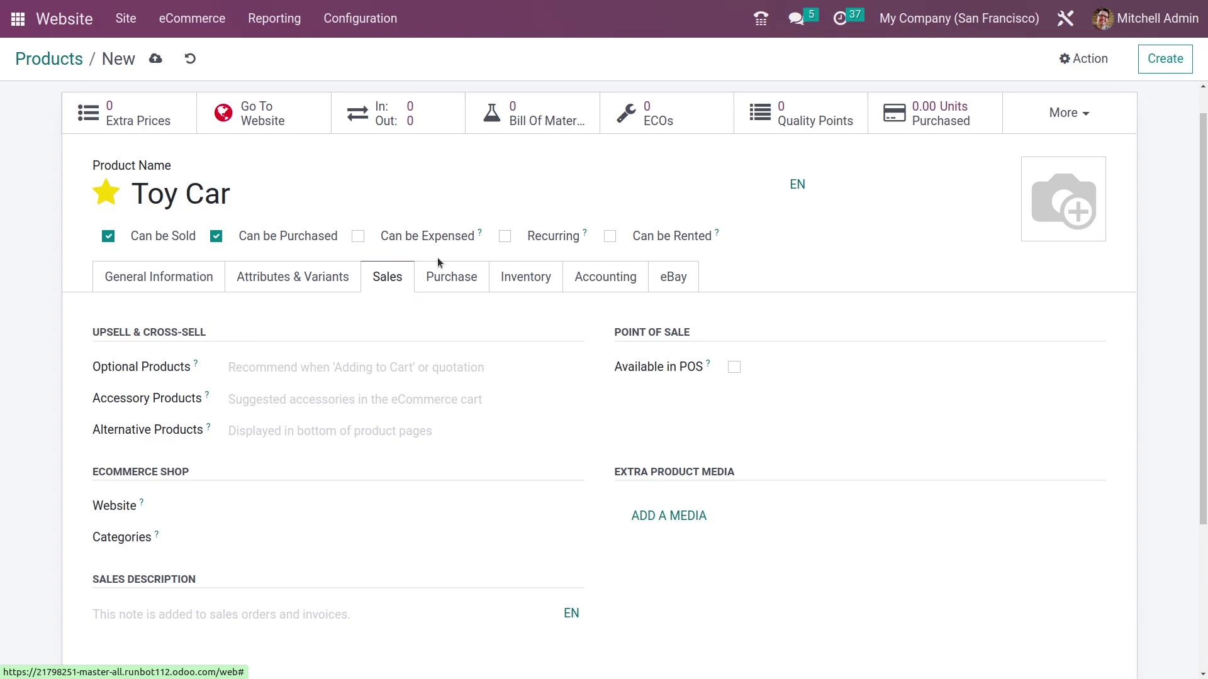
Set Bacon Burger as optional, [CONS_89957] Bolt as accessory, [FURN_6666] Acoustic Bloc Screens as alternative
left_click(243, 364)
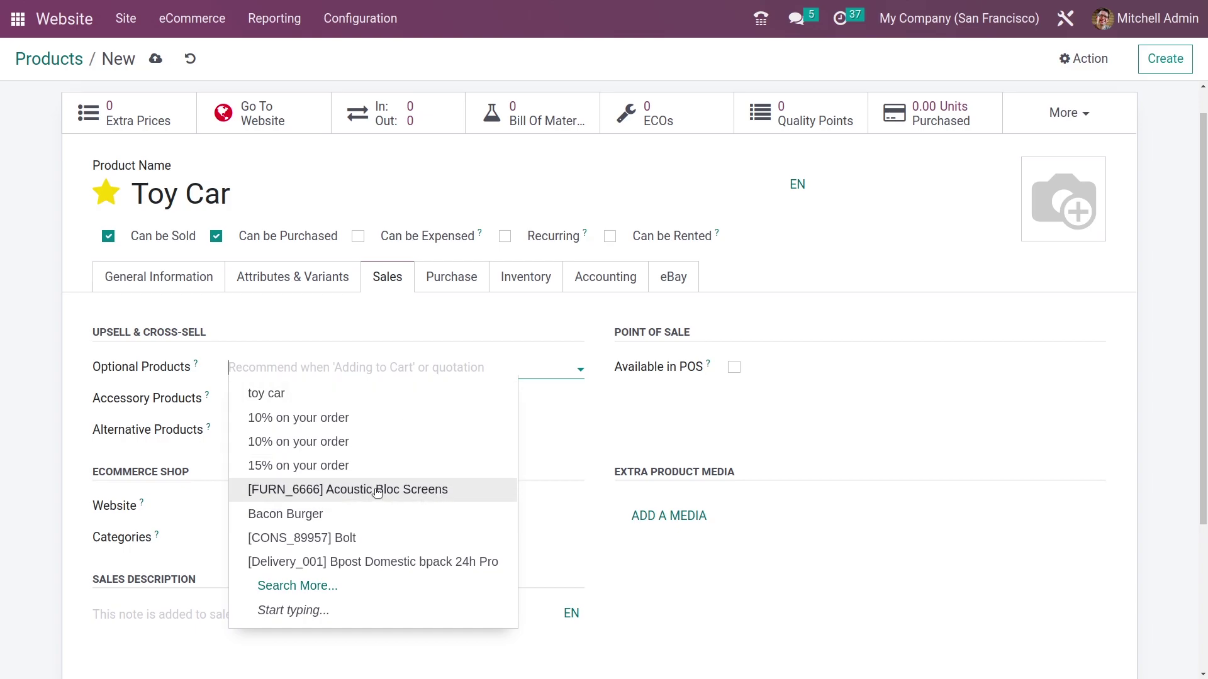
left_click(337, 514)
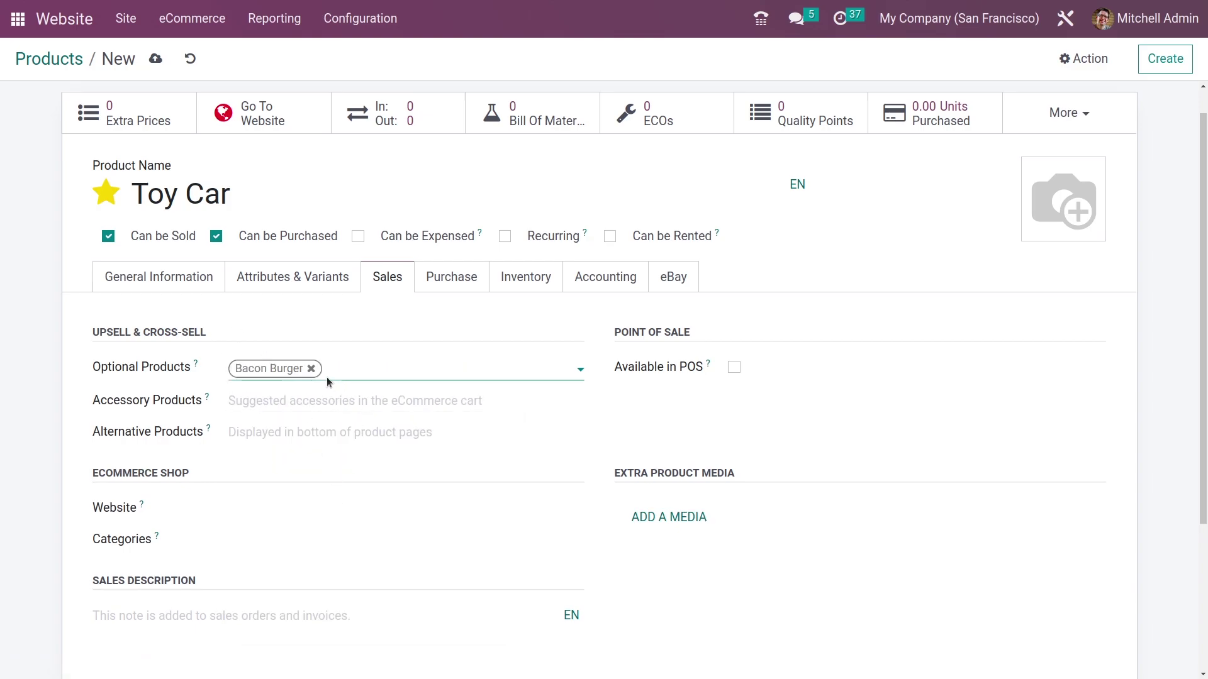
left_click(249, 400)
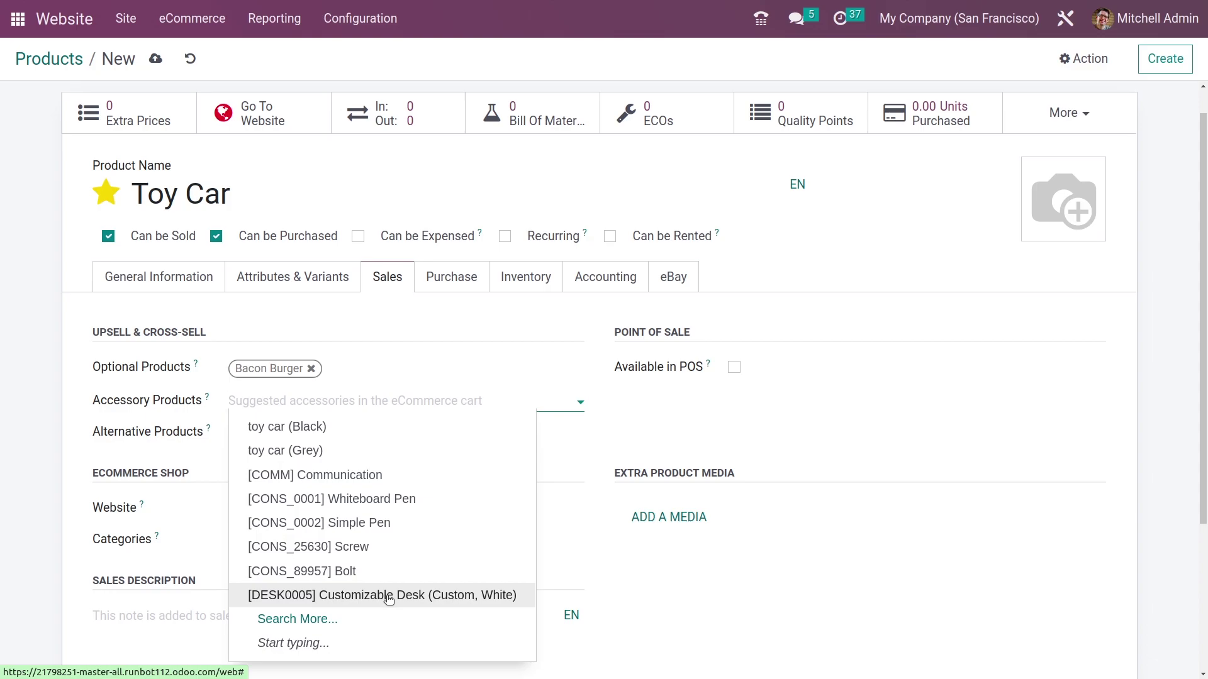
left_click(357, 574)
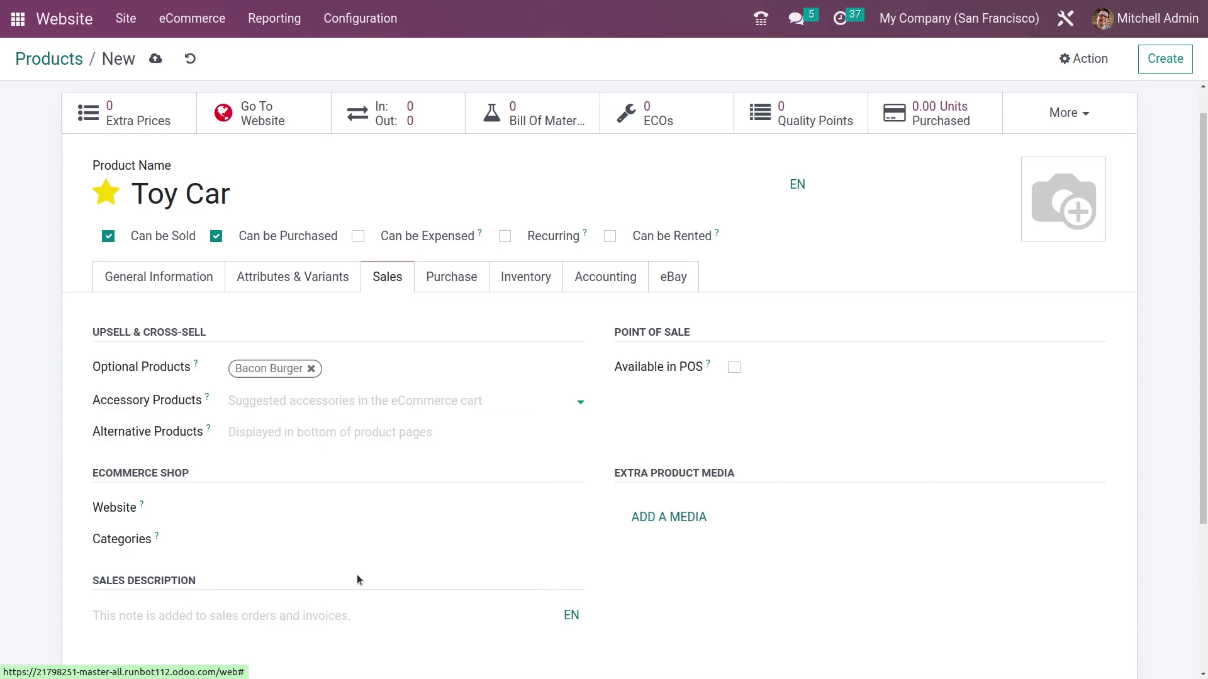
left_click(279, 436)
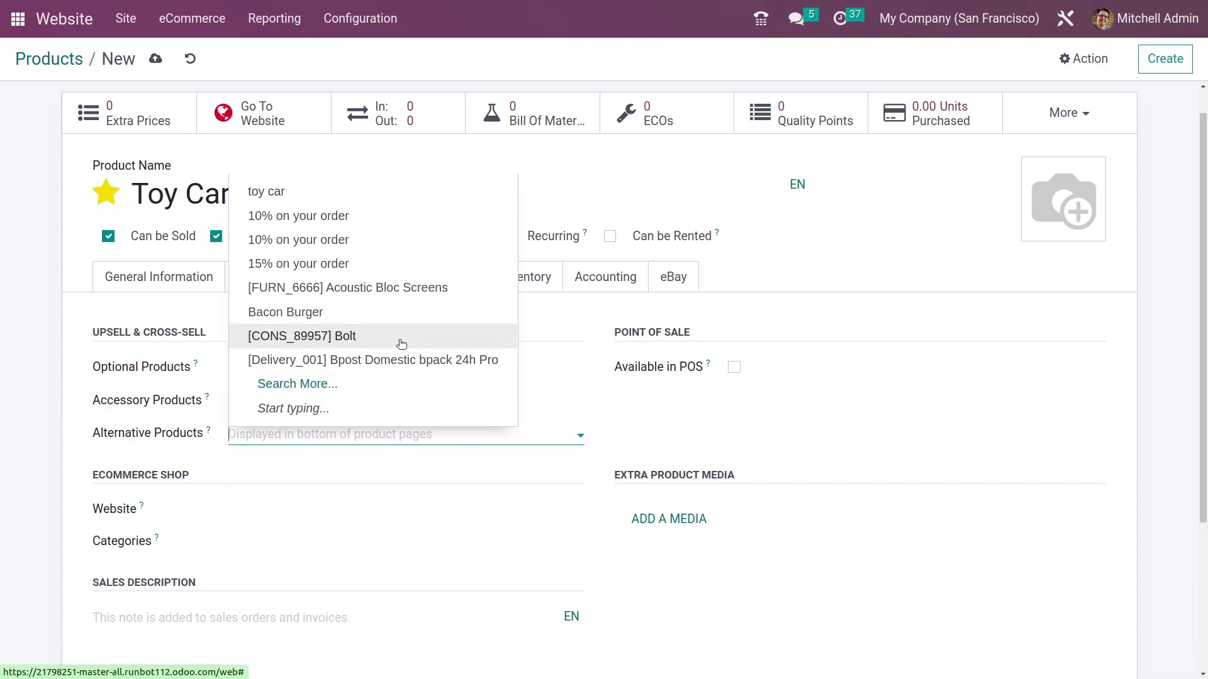
left_click(397, 292)
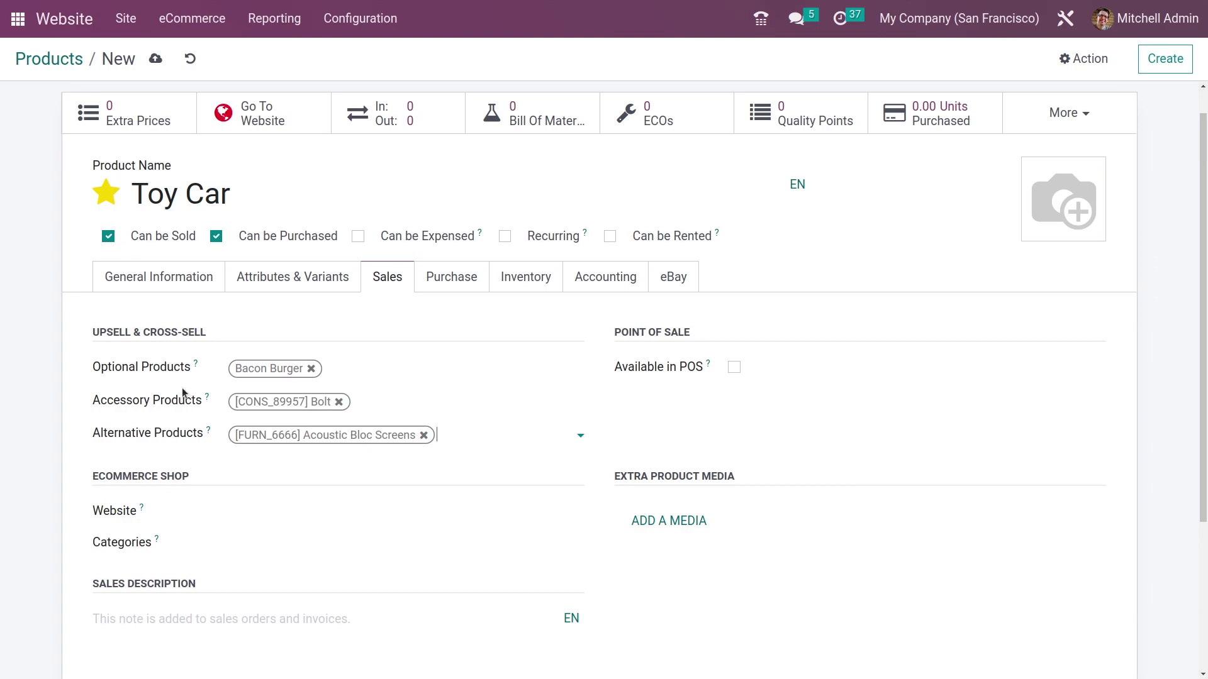
Tick Available in POS, leaving the website and category fields unchanged
left_click(242, 509)
left_click(266, 489)
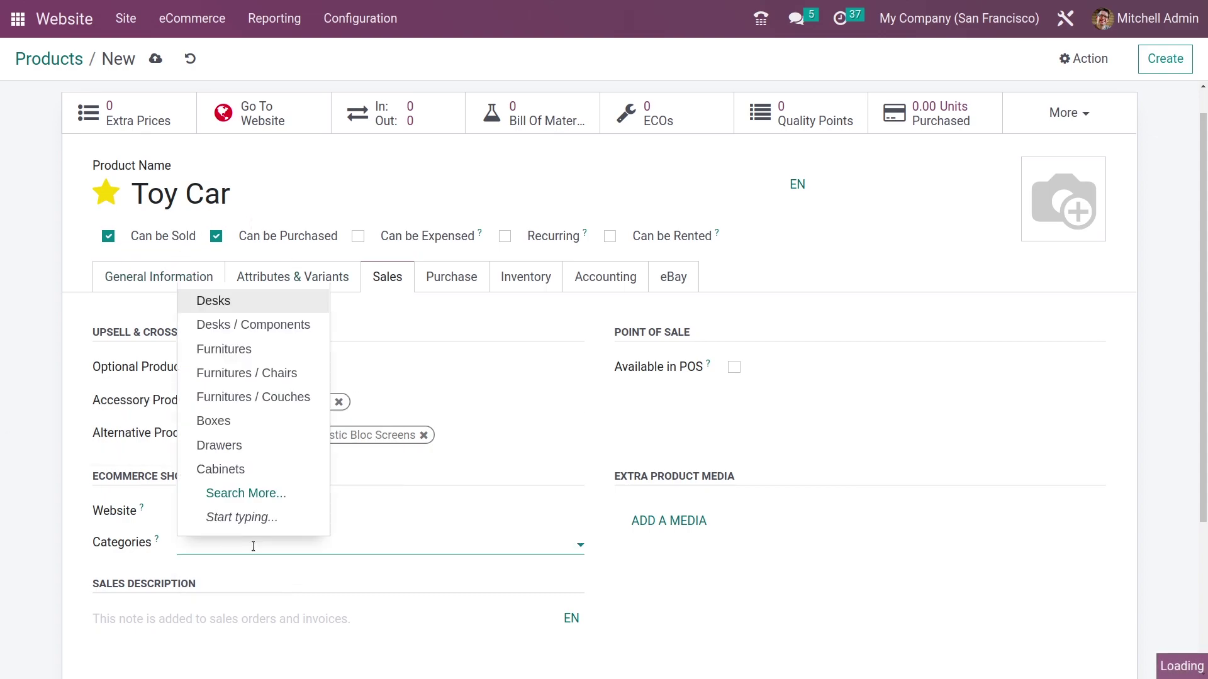
left_click(435, 370)
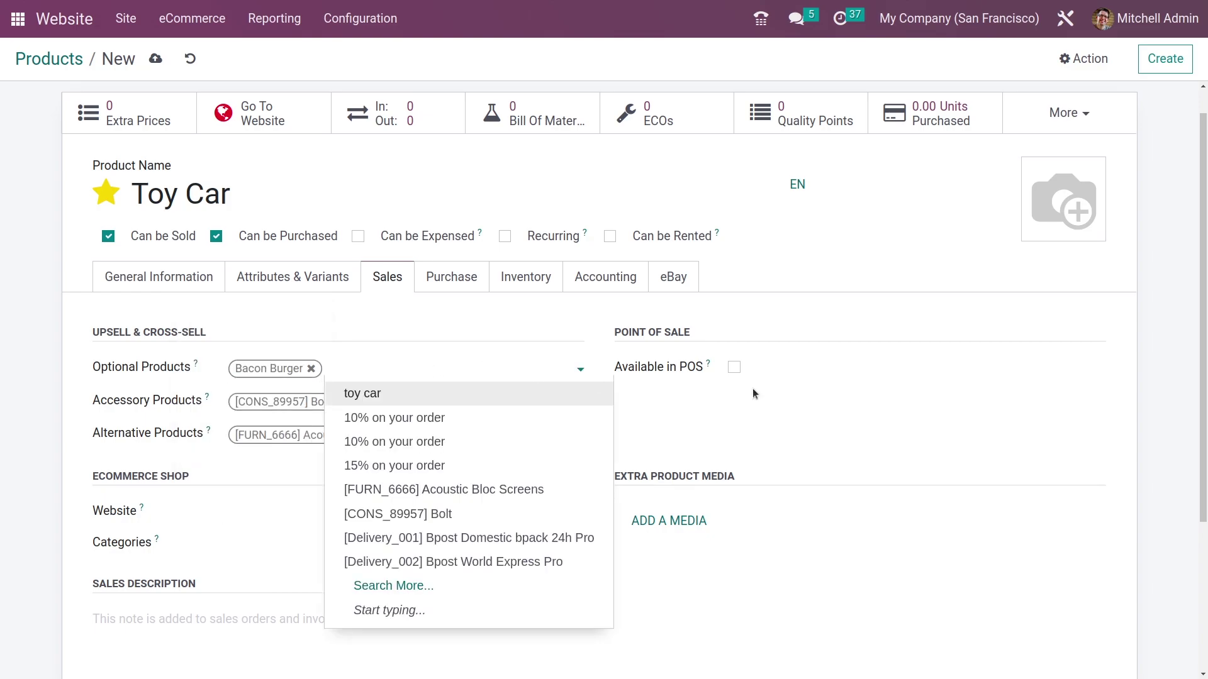
left_click(740, 334)
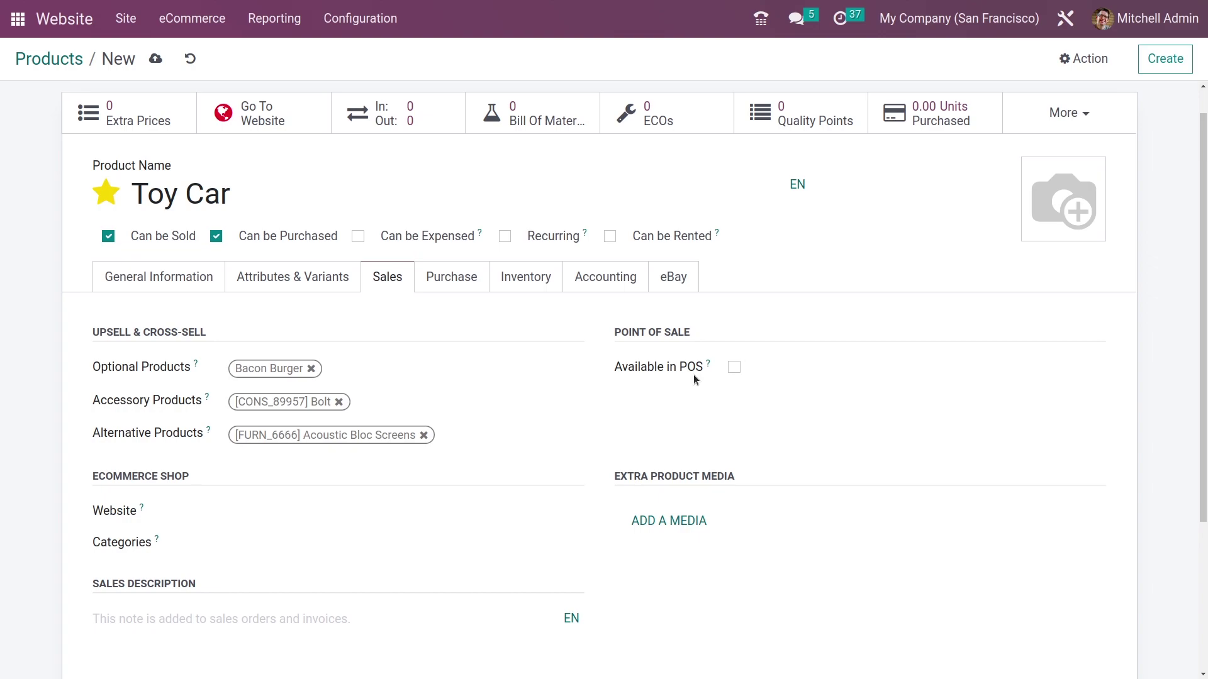
left_click(735, 368)
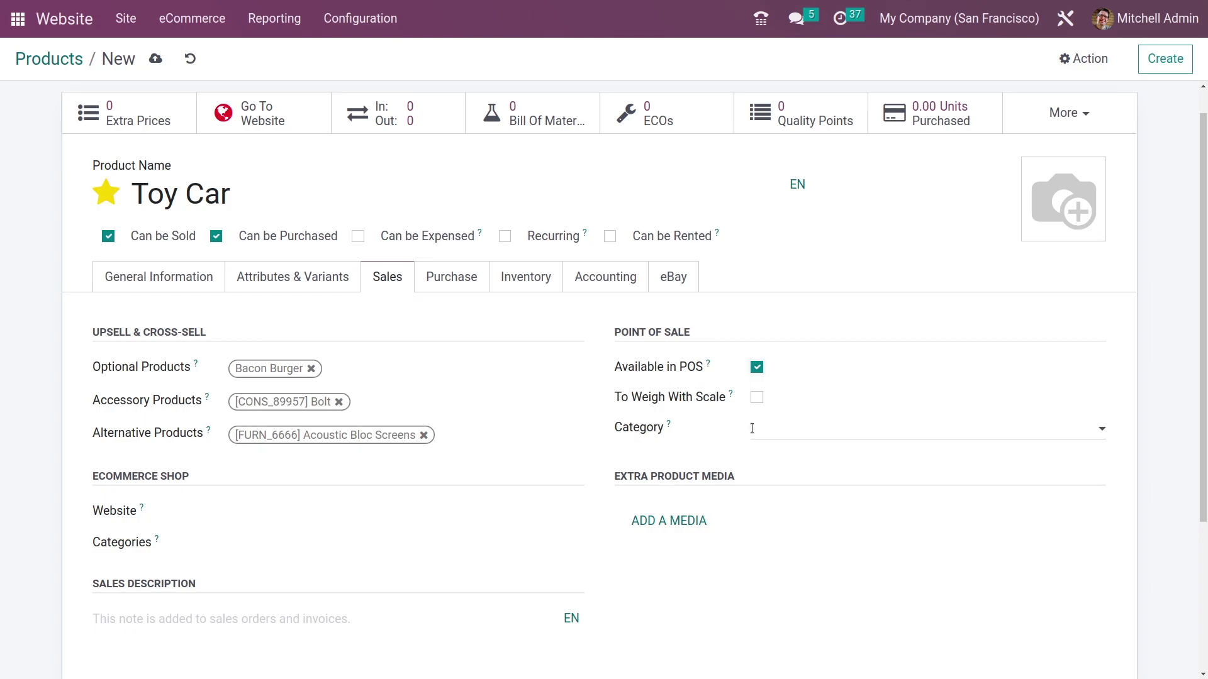
left_click(438, 278)
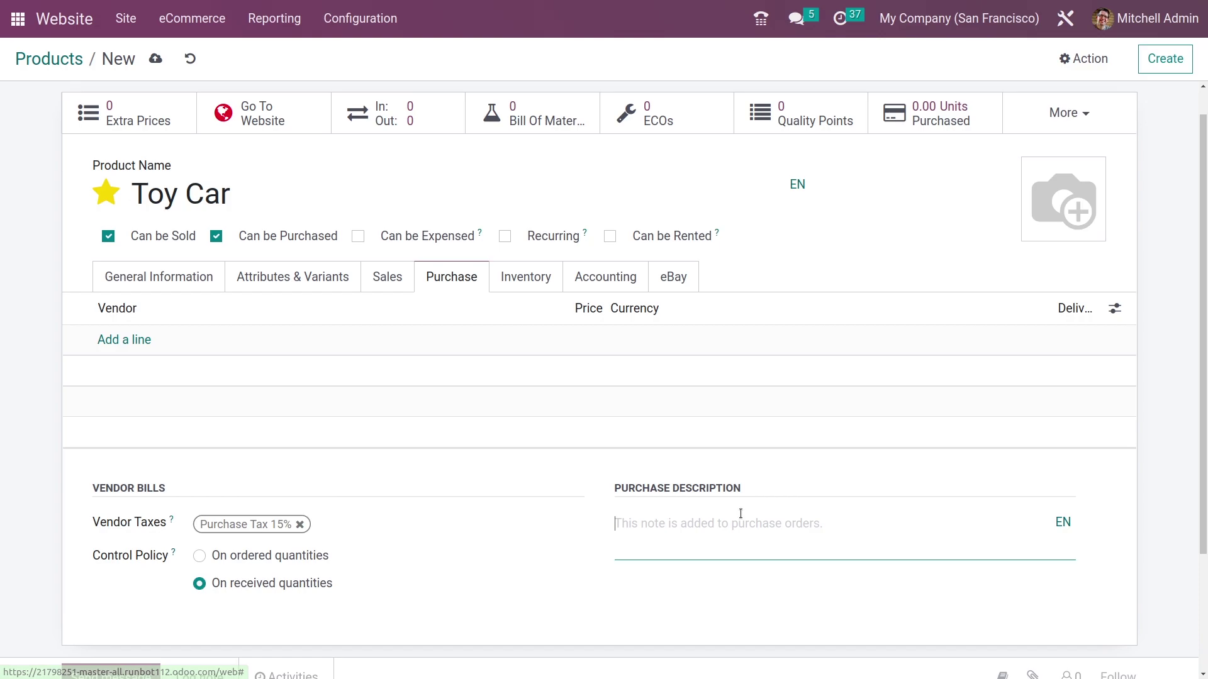
Show Toy Car's Inventory tab, where Buy is the selected route
left_click(549, 280)
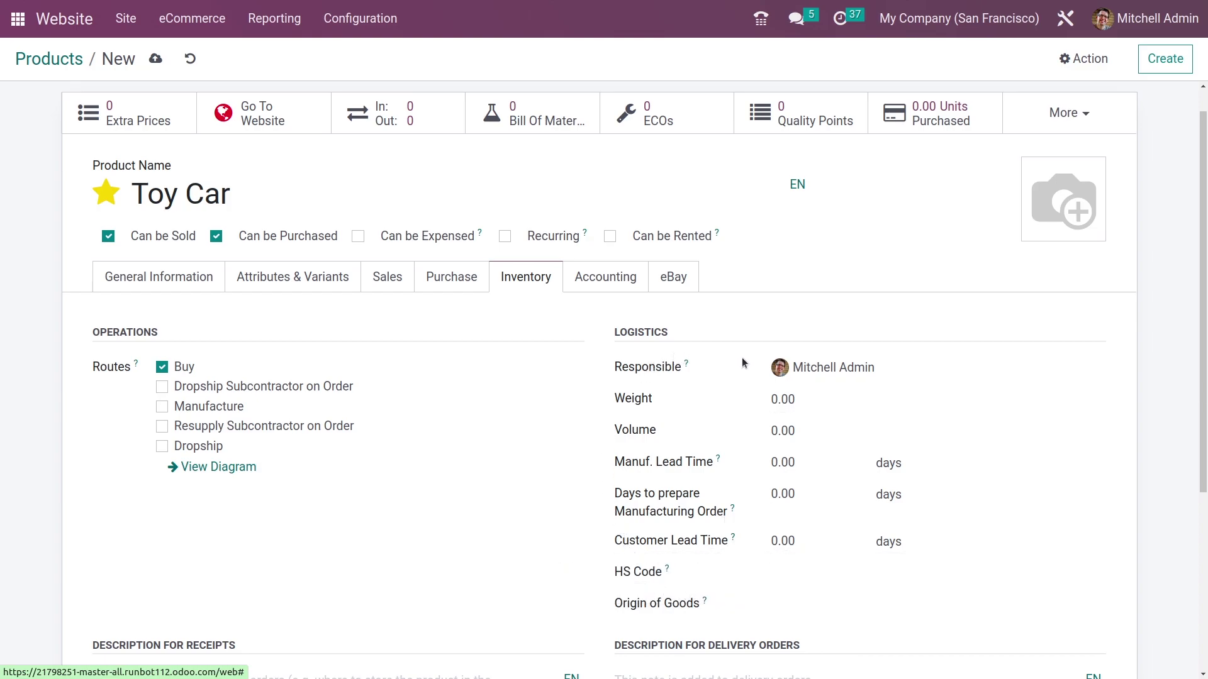
Check the receipts description field, then display Toy Car's empty Accounting tab
scroll(728, 512, "down", 3)
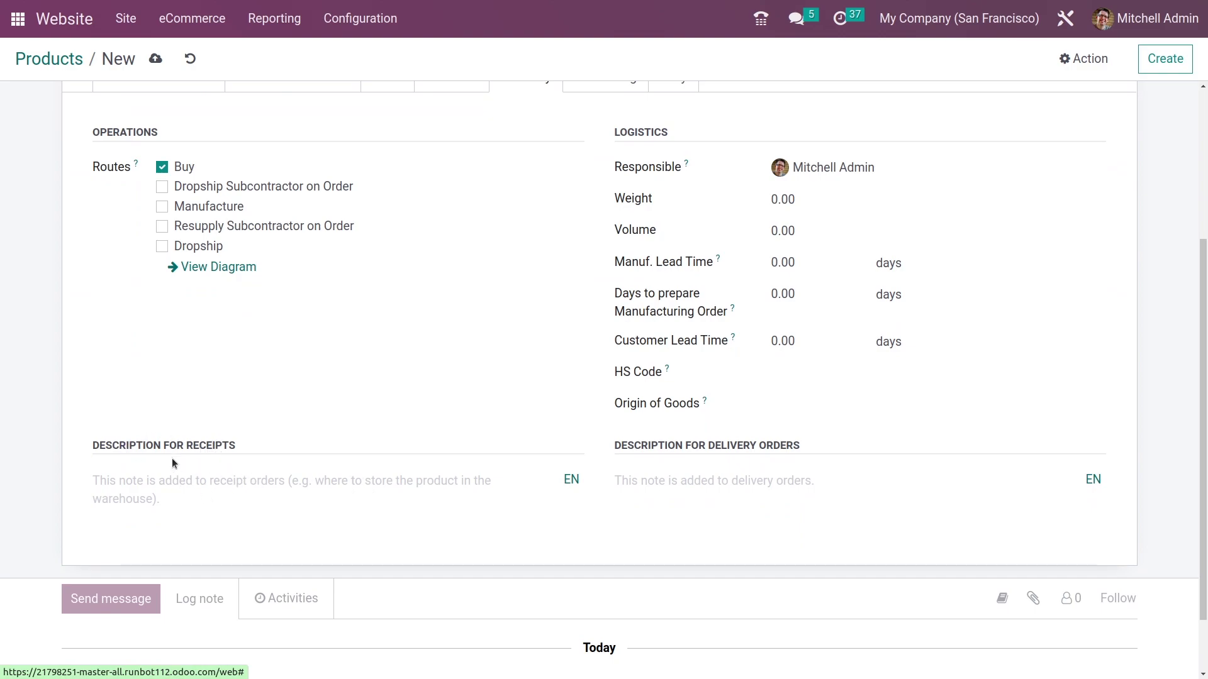
left_click(221, 497)
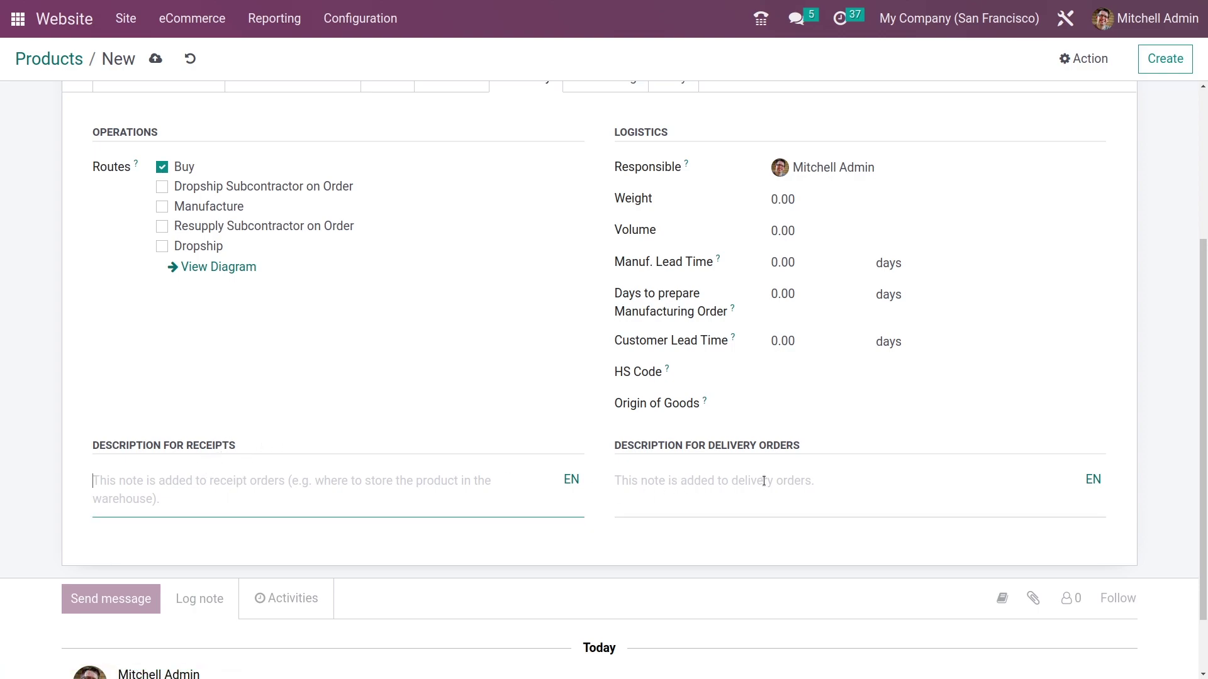
scroll(761, 479, "up", 4)
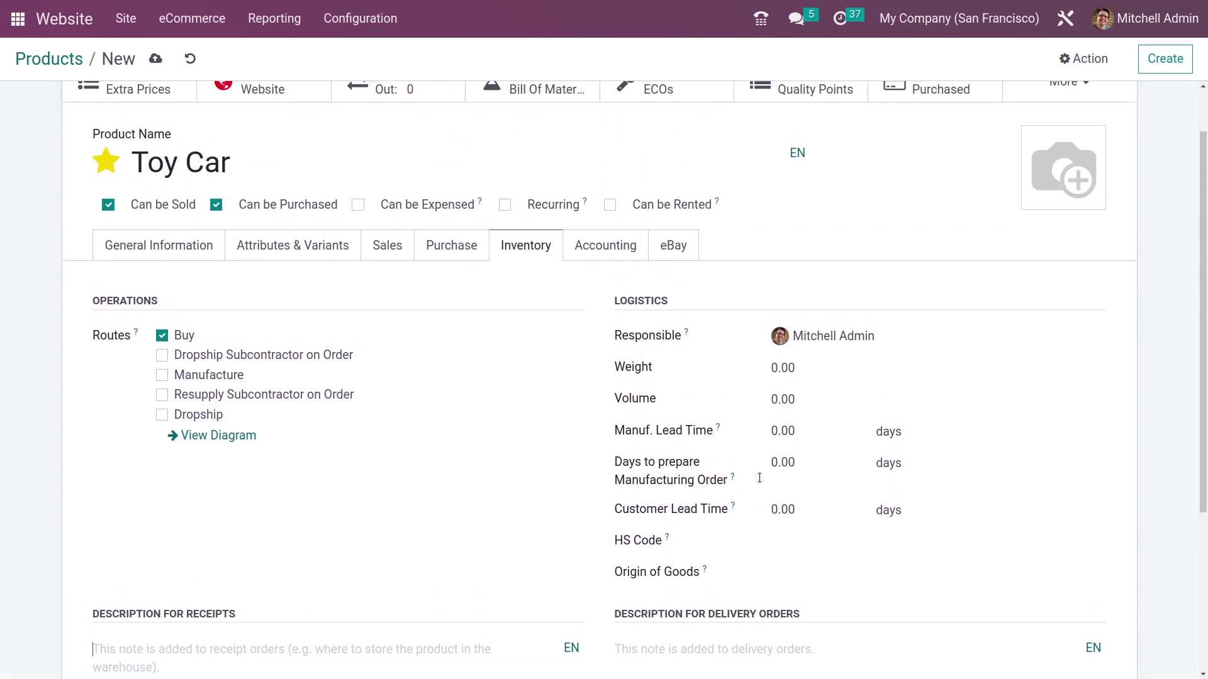
left_click(612, 320)
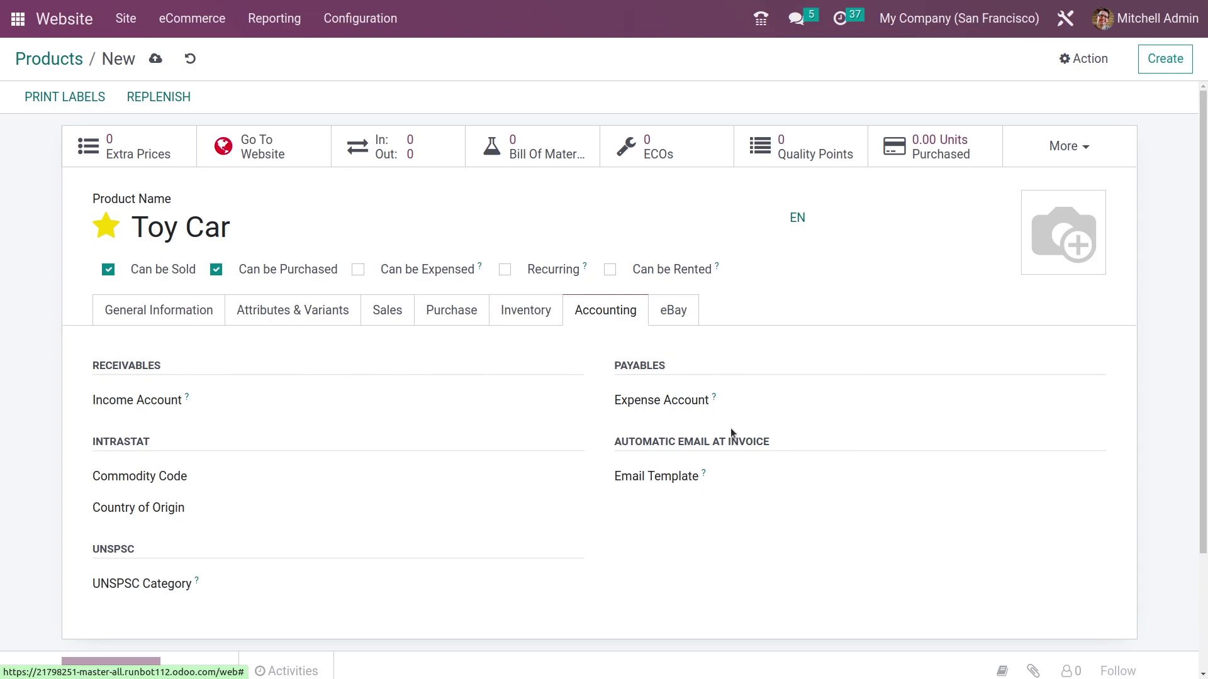
Dismiss the client error, choose the Invoice: Sending email template, and save Toy Car
left_click(305, 400)
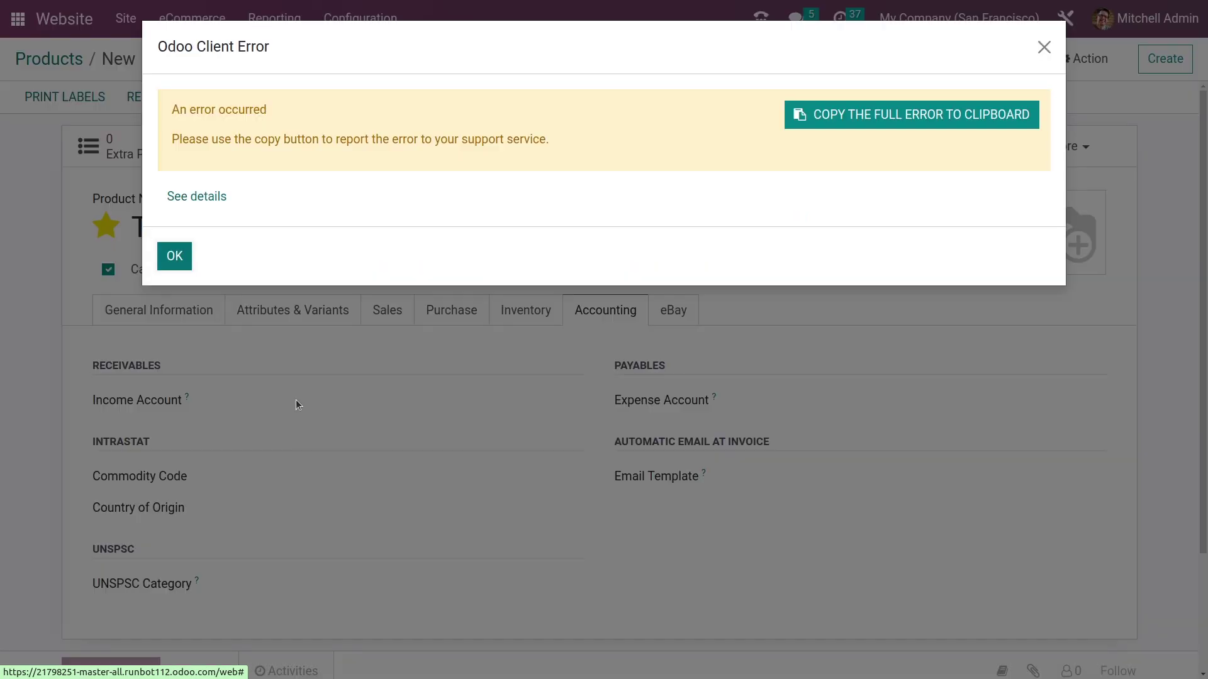
left_click(174, 256)
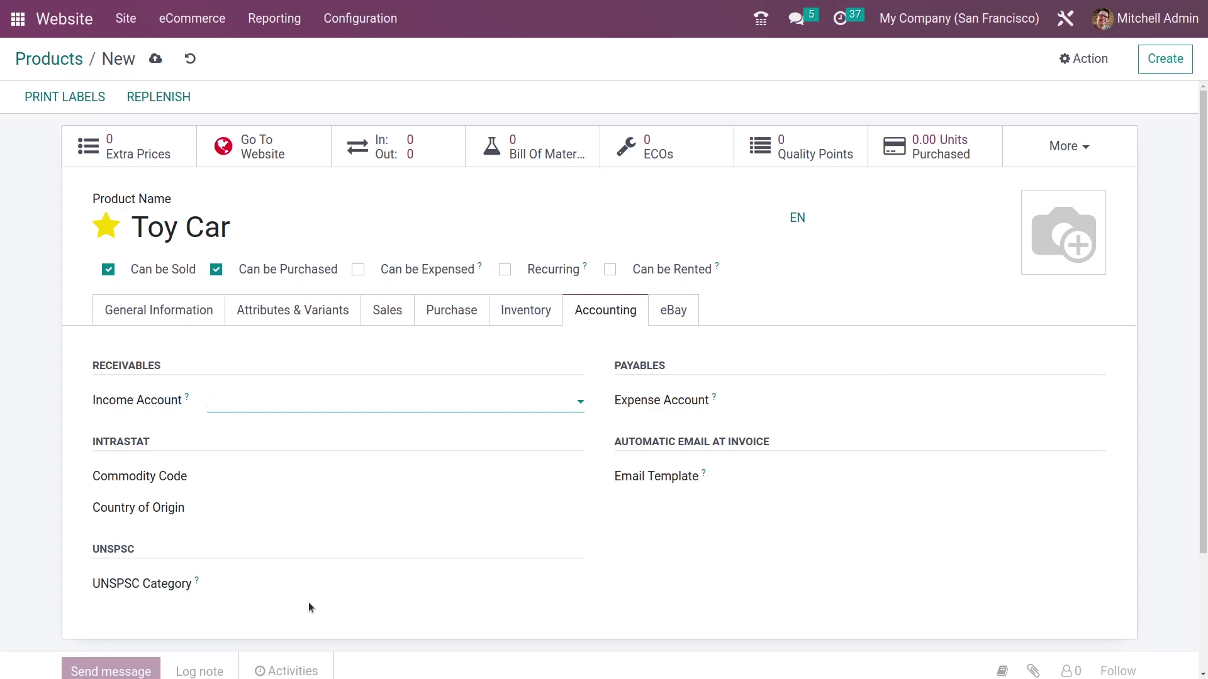
left_click(735, 473)
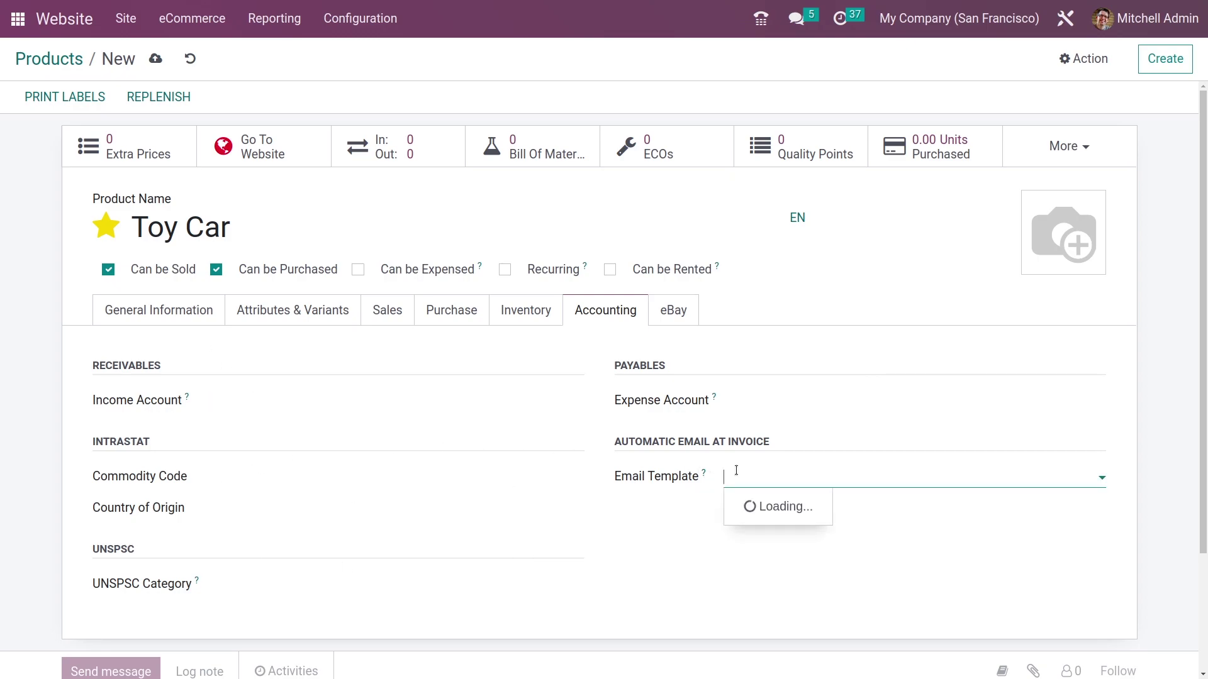
left_click(818, 526)
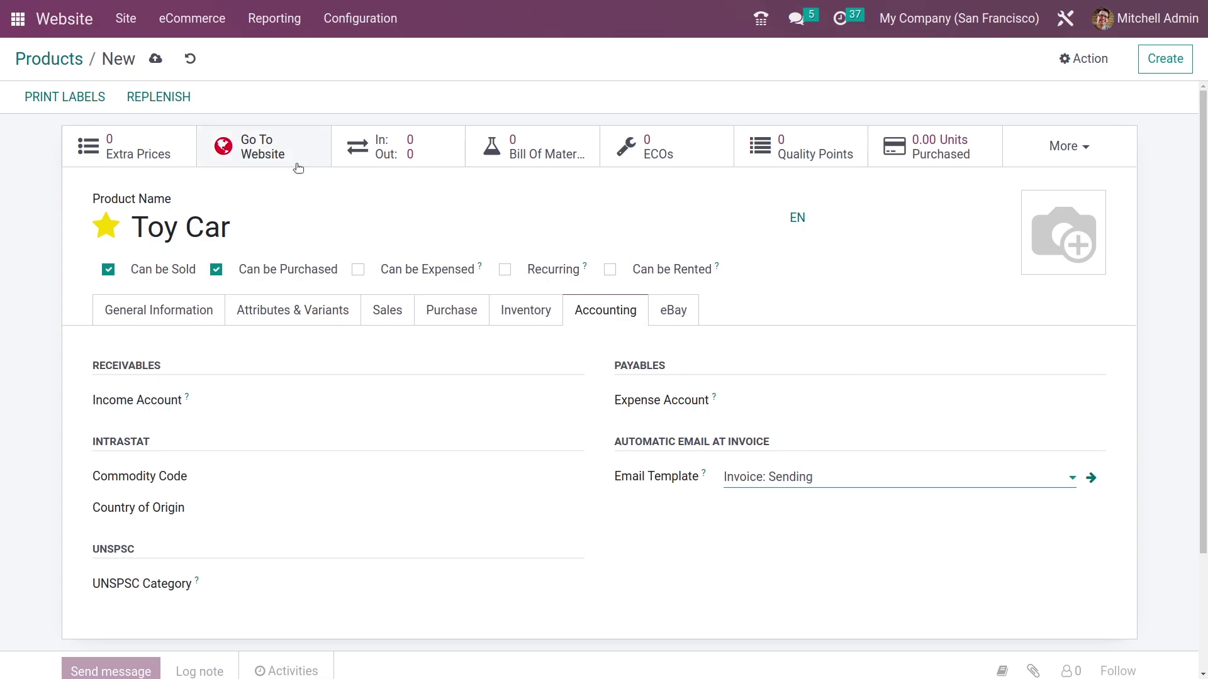
left_click(155, 58)
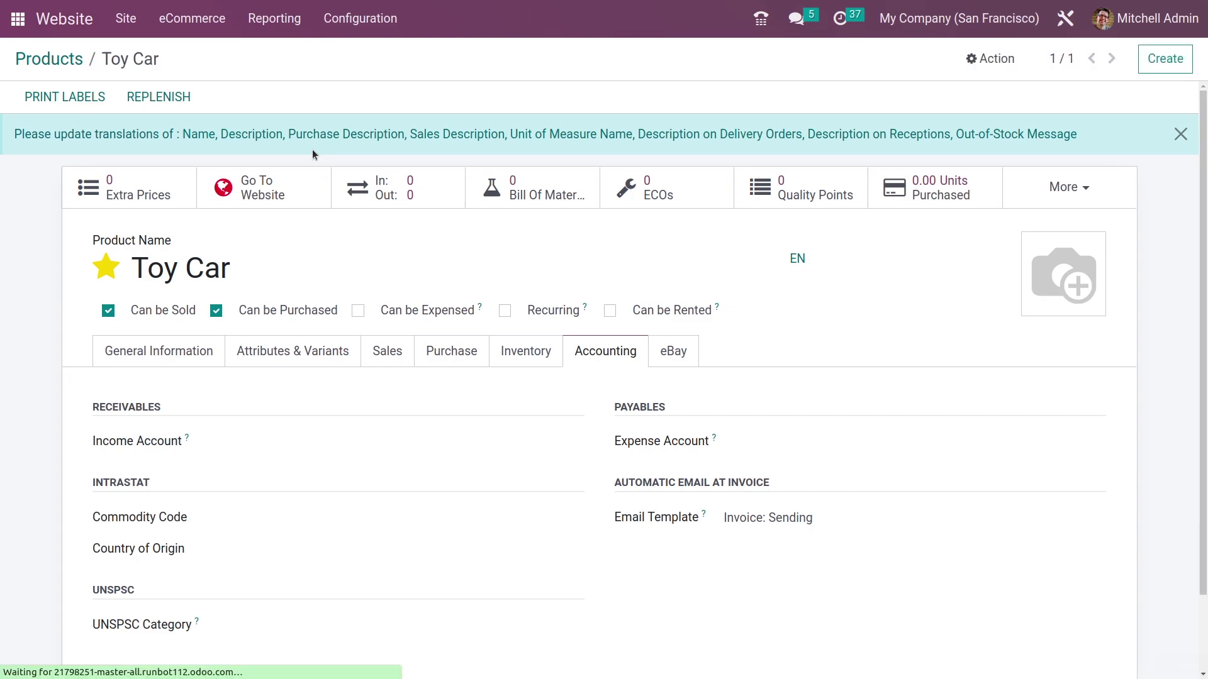
Open the Toy Car's shop page and switch it to Published
left_click(299, 179)
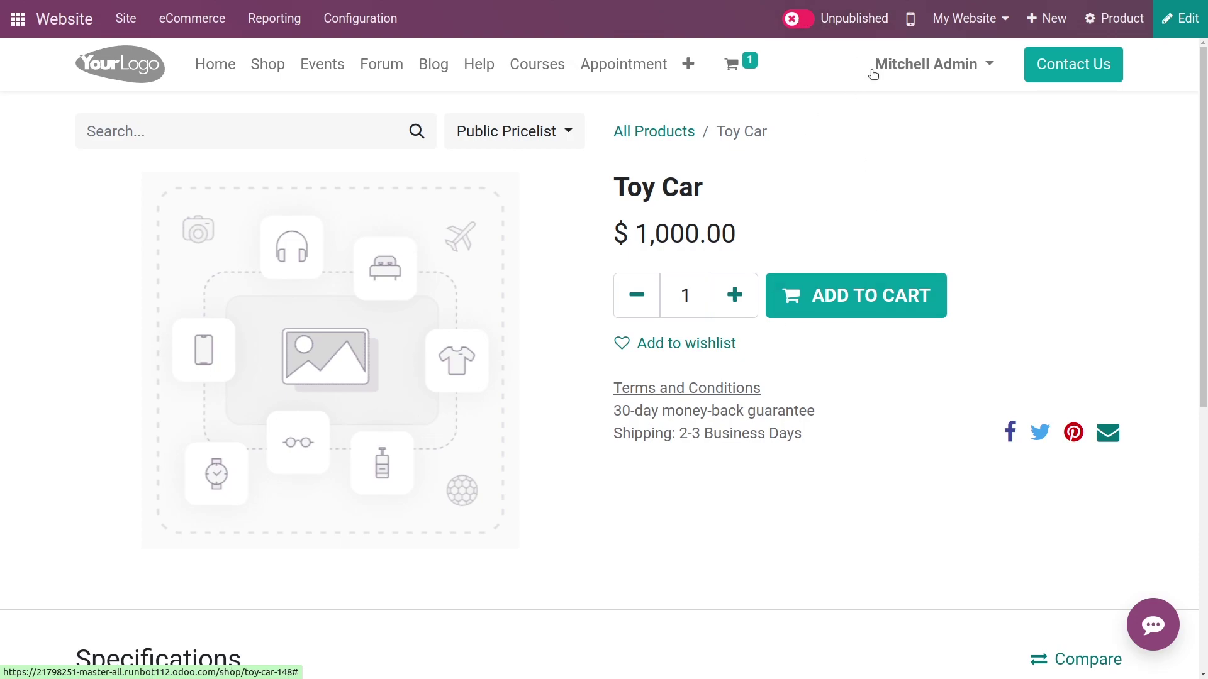
left_click(800, 26)
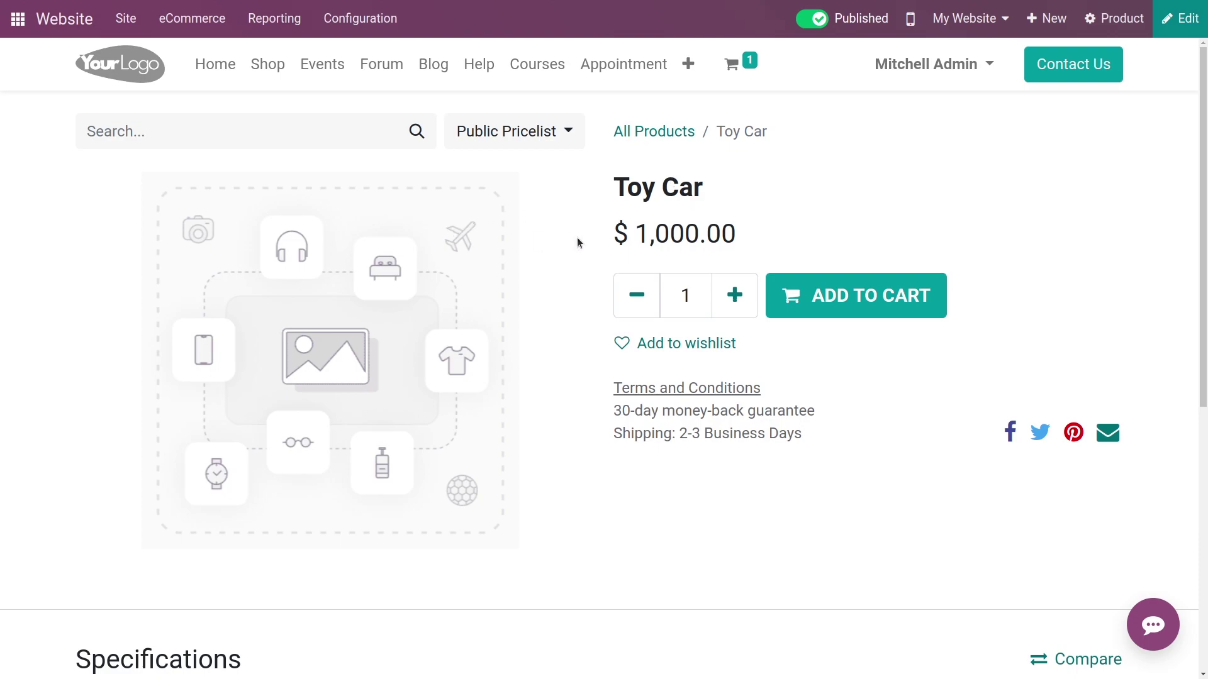
scroll(570, 472, "down", 2)
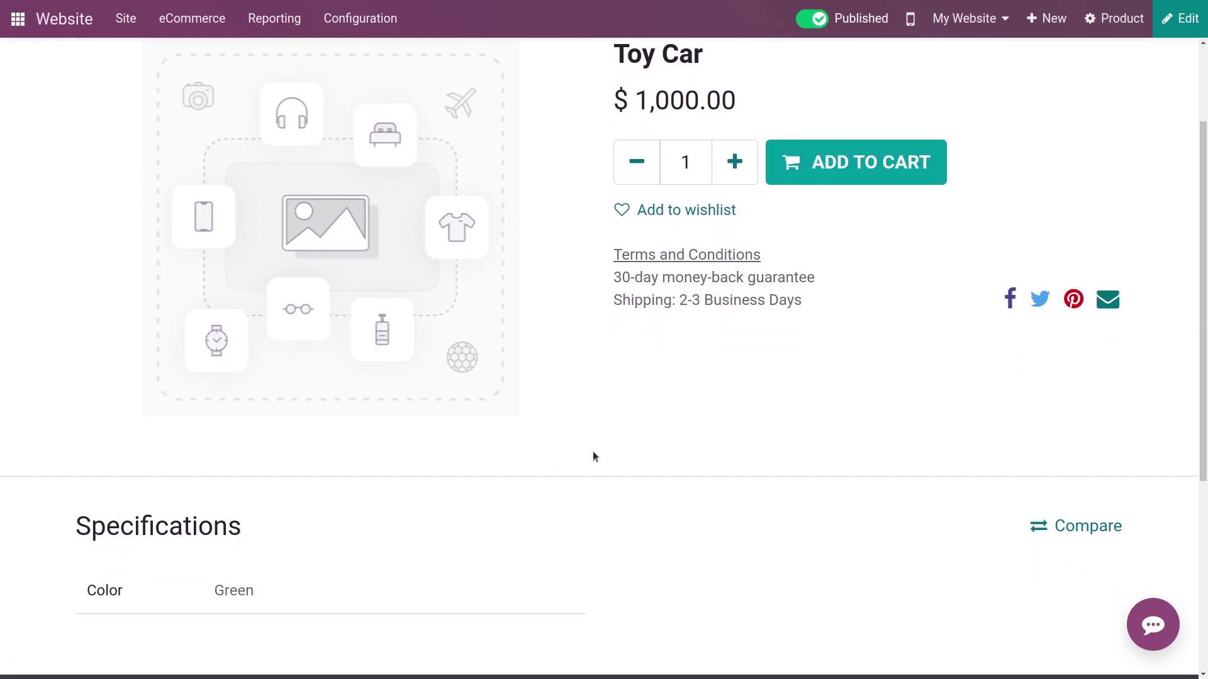
scroll(589, 449, "down", 2)
Add the Toy Car to the cart at $1,000.00, with Bacon Burger offered as an option
scroll(760, 434, "up", 3)
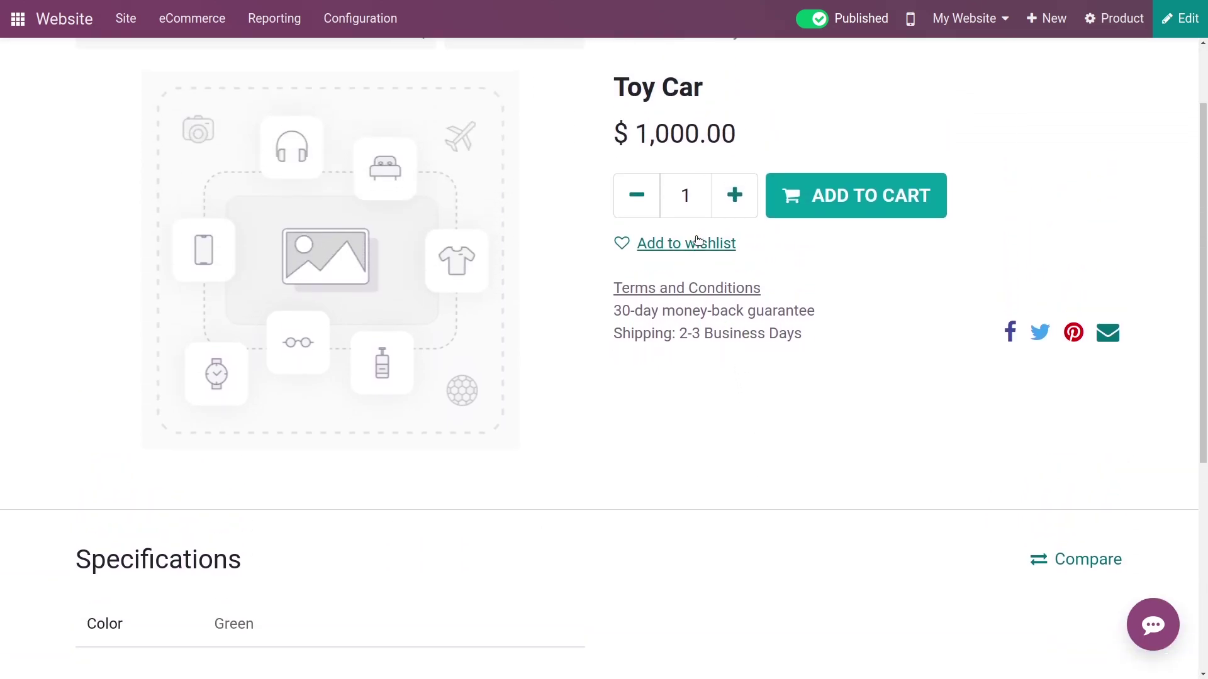
scroll(264, 611, "down", 2)
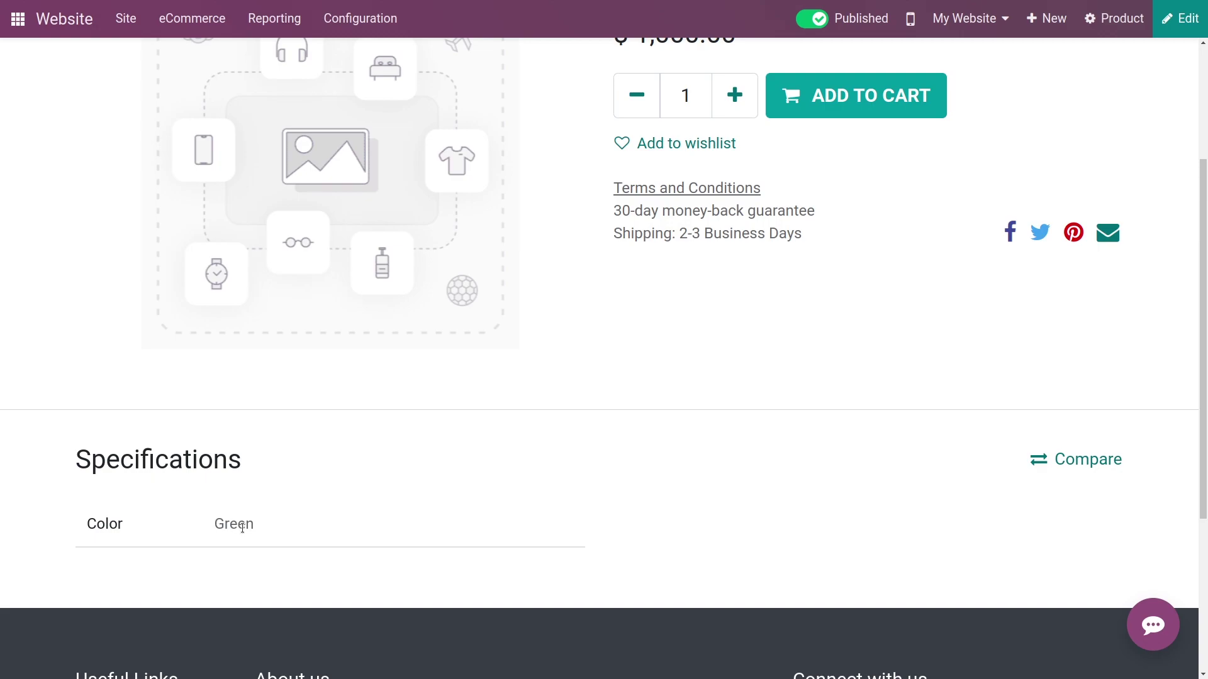
scroll(242, 527, "down", 1)
scroll(494, 478, "up", 3)
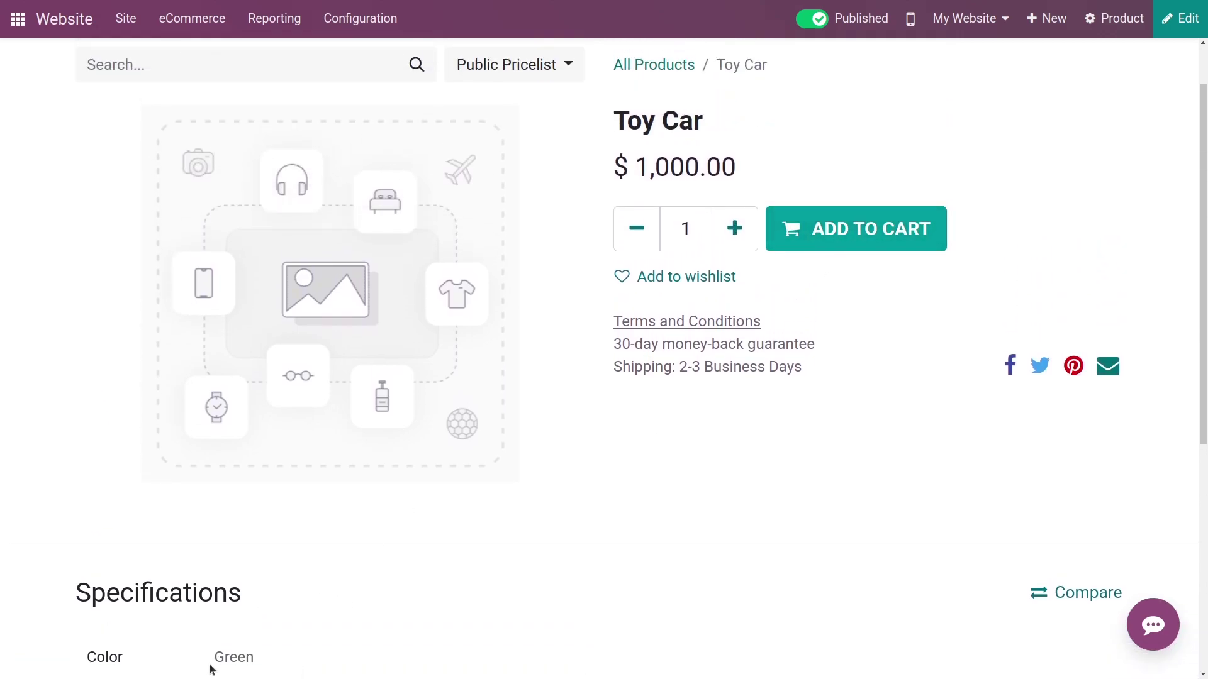
scroll(261, 650, "down", 2)
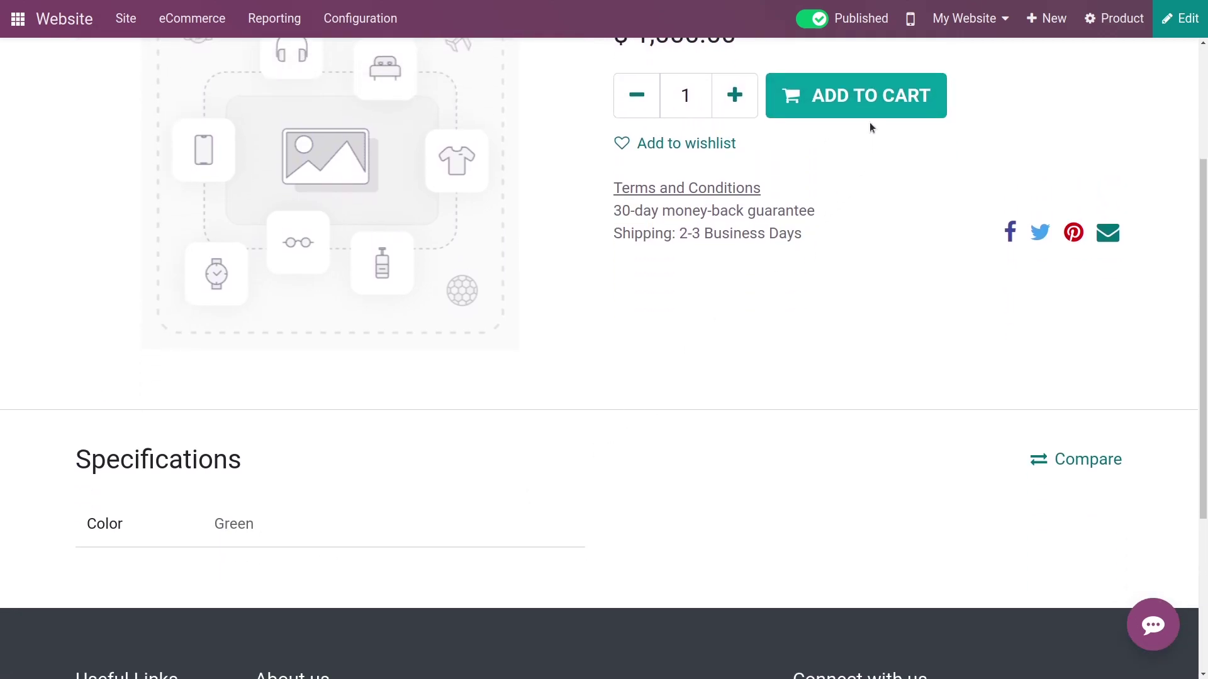
left_click(871, 97)
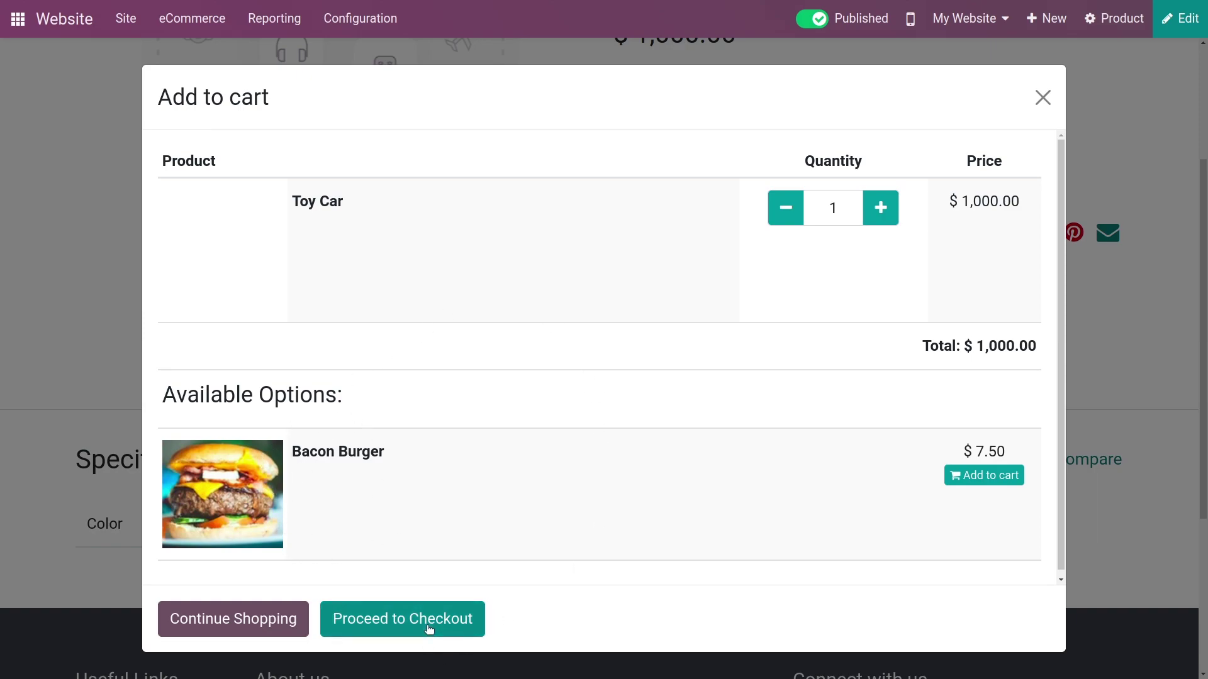
Confirm one Toy Car and review the cart: Toy Car plus Customizable Desk, $1,900.00 total
left_click(234, 620)
scroll(937, 332, "down", 1)
scroll(931, 343, "up", 4)
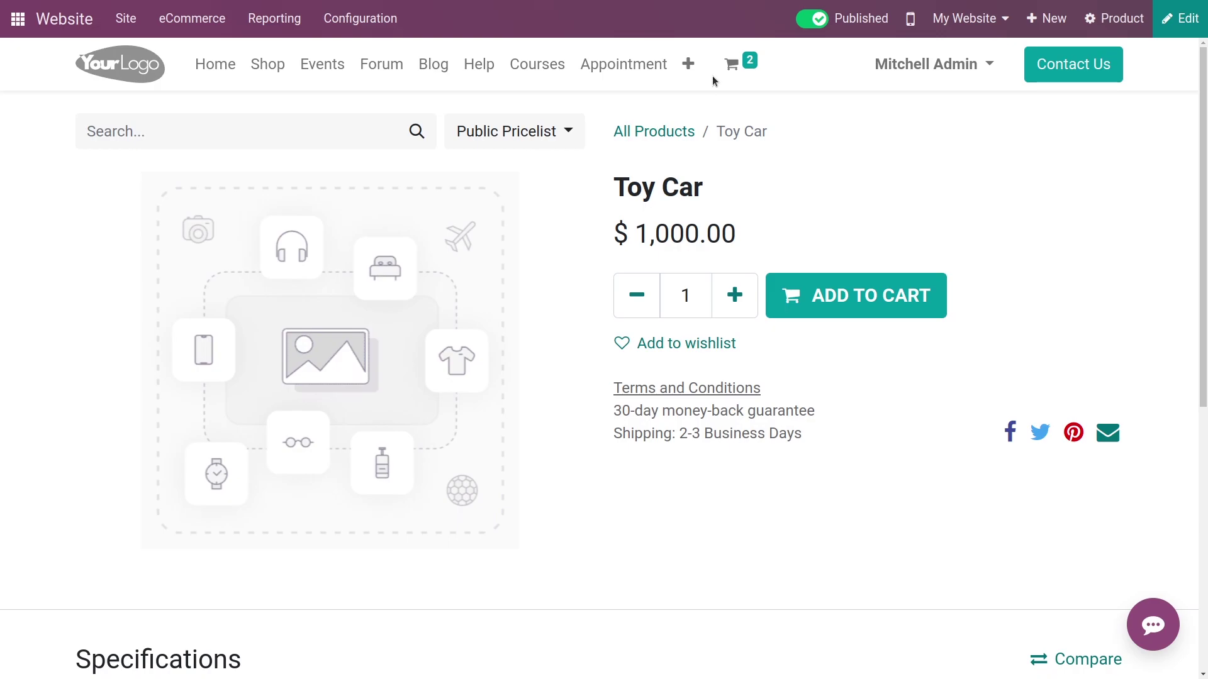
left_click(729, 67)
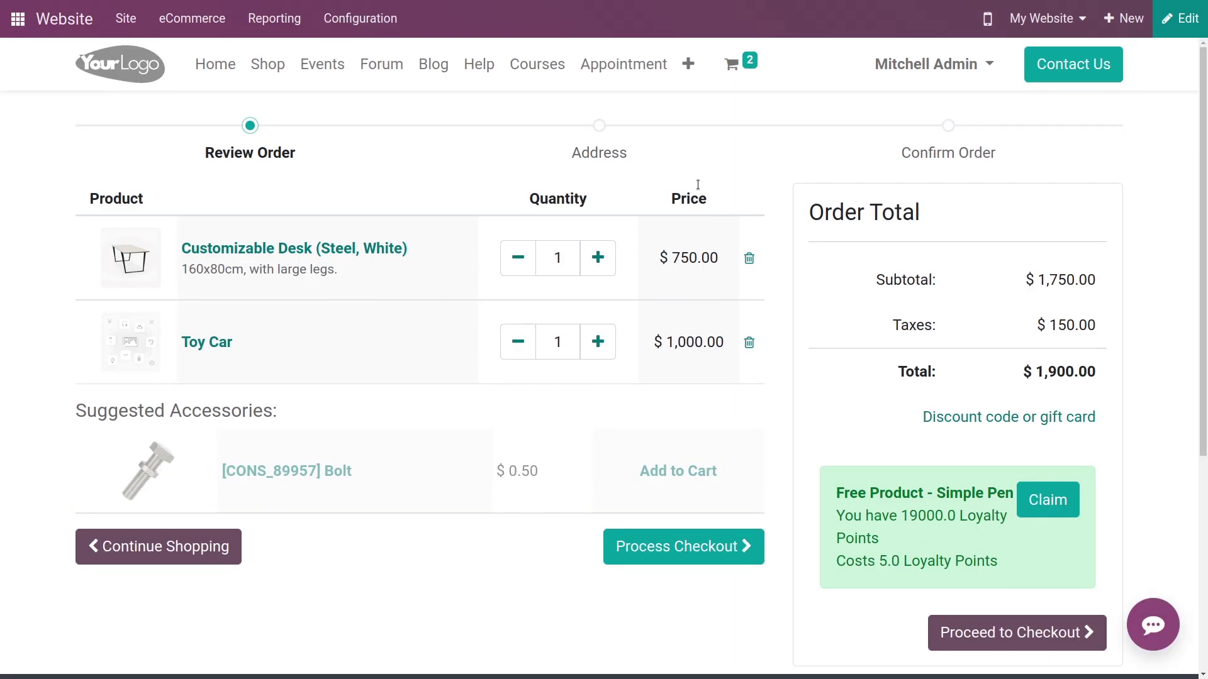
Check out the $1,900.00 cart and place the order with cash on delivery
mouse_move(736, 67)
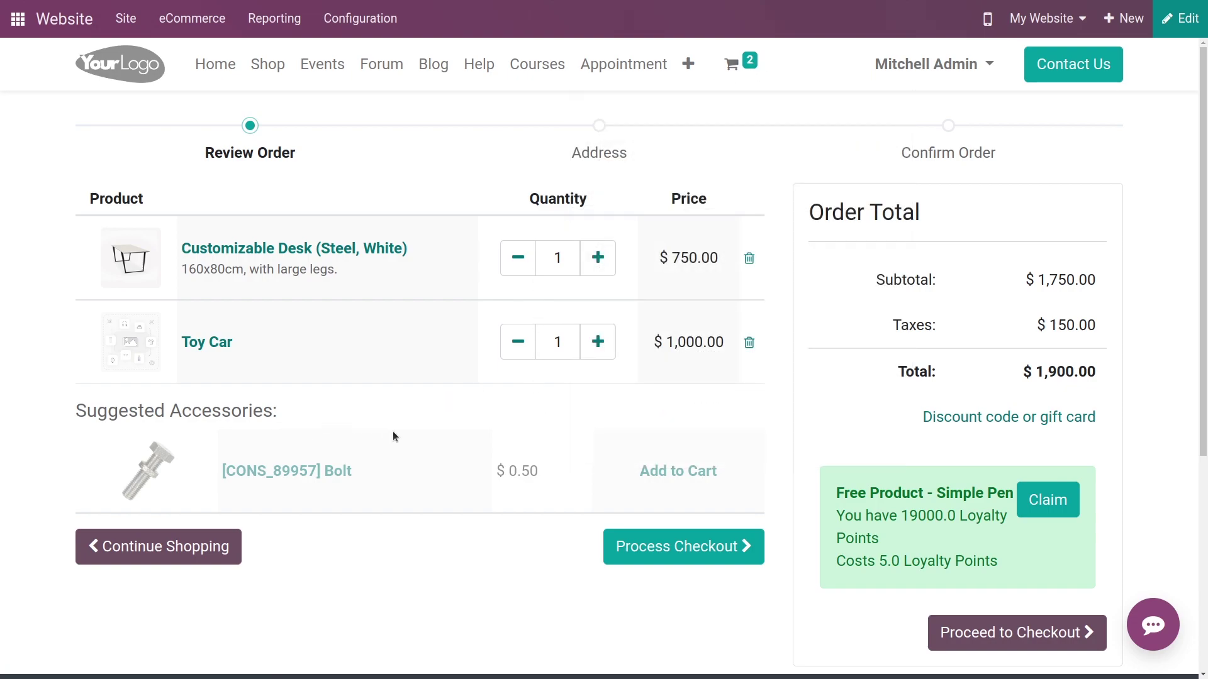
left_click(636, 548)
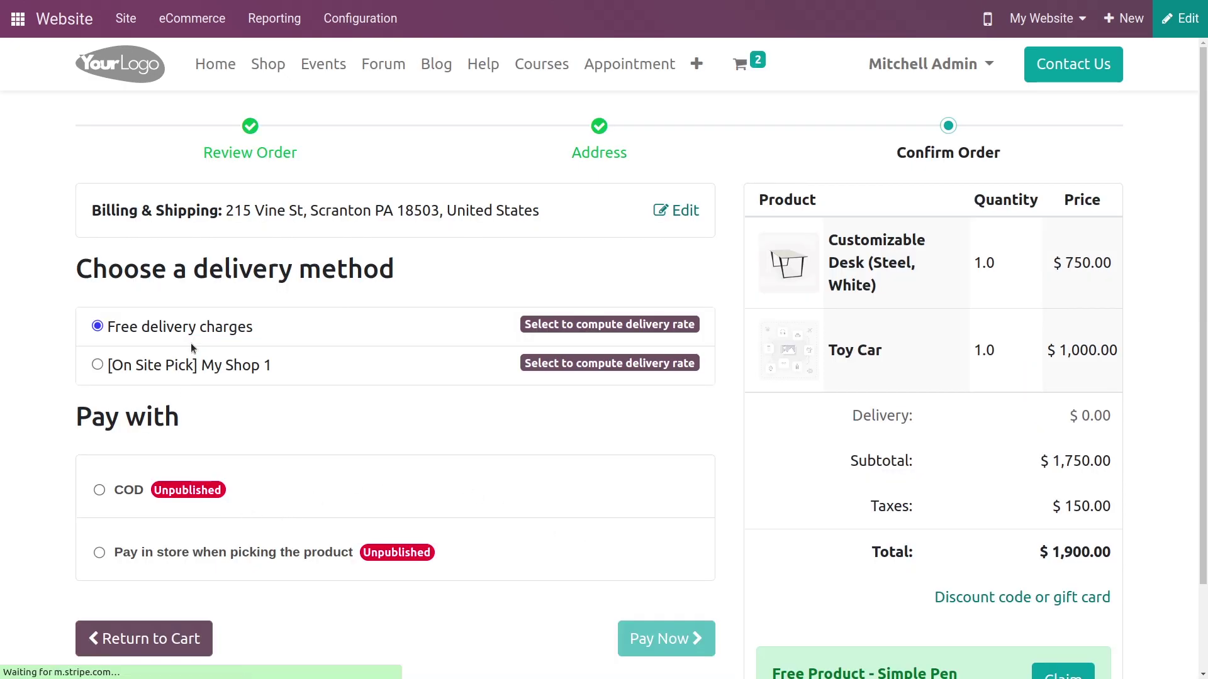
left_click(98, 495)
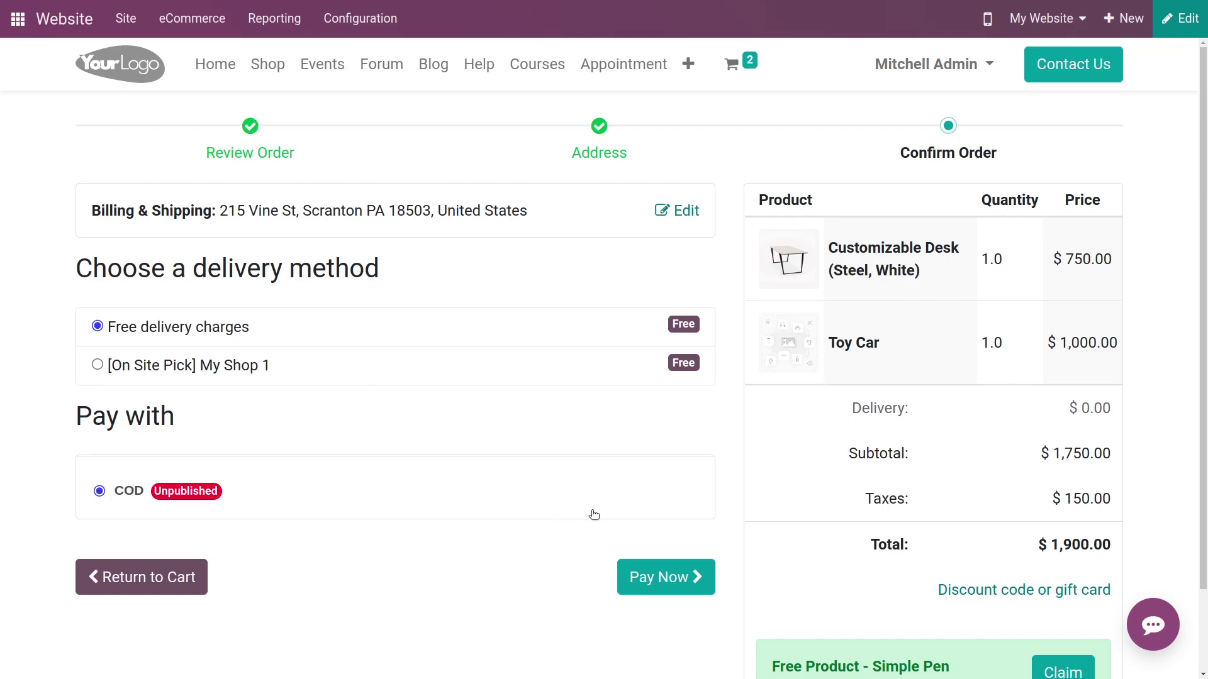
left_click(663, 579)
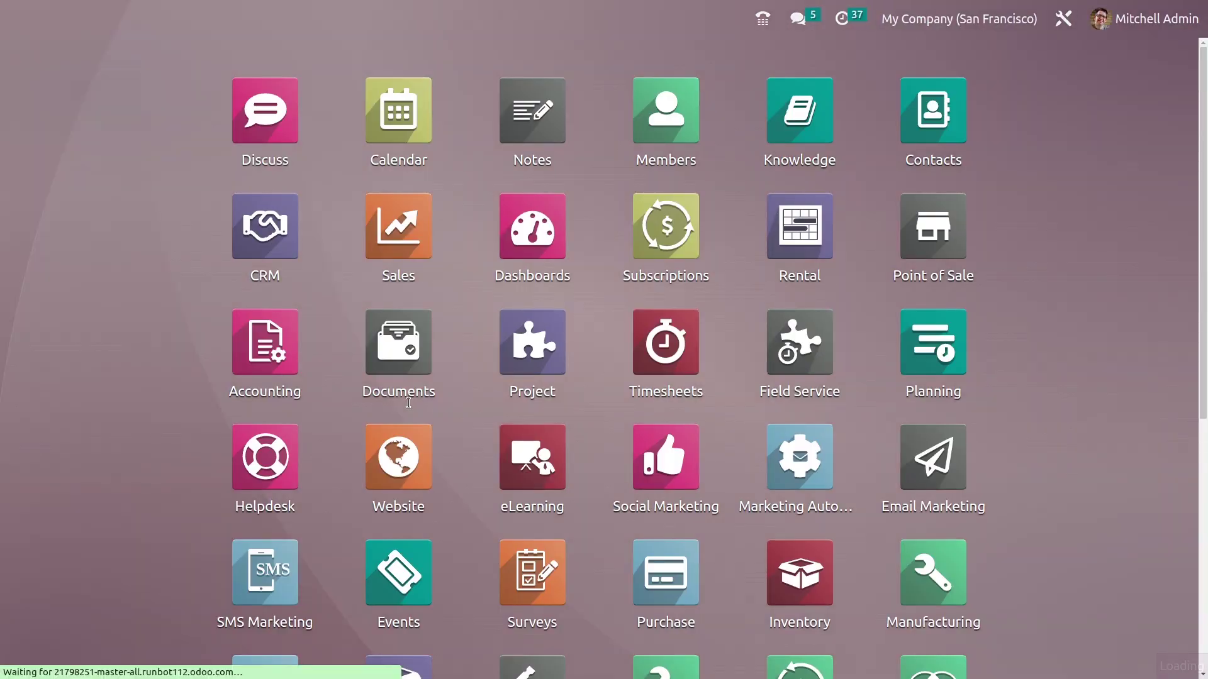
Search for 'we' in the app search and launch the Website app
type("e")
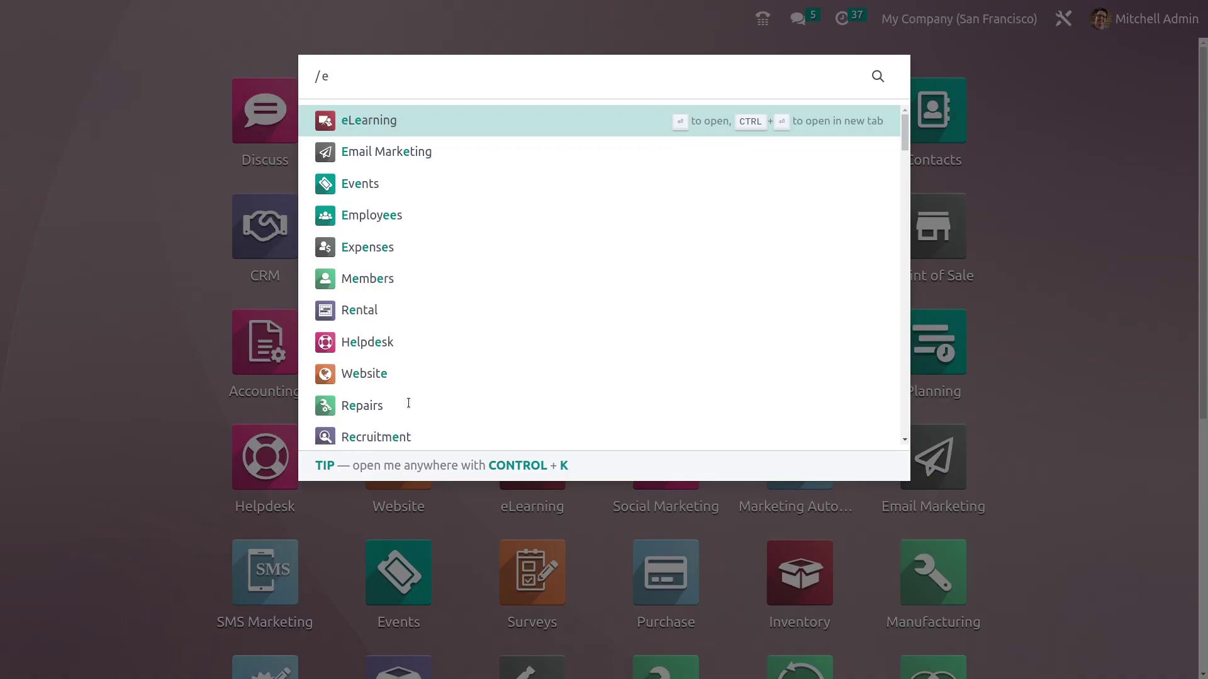
key("BackSpace")
key("BackSpace")
type("we")
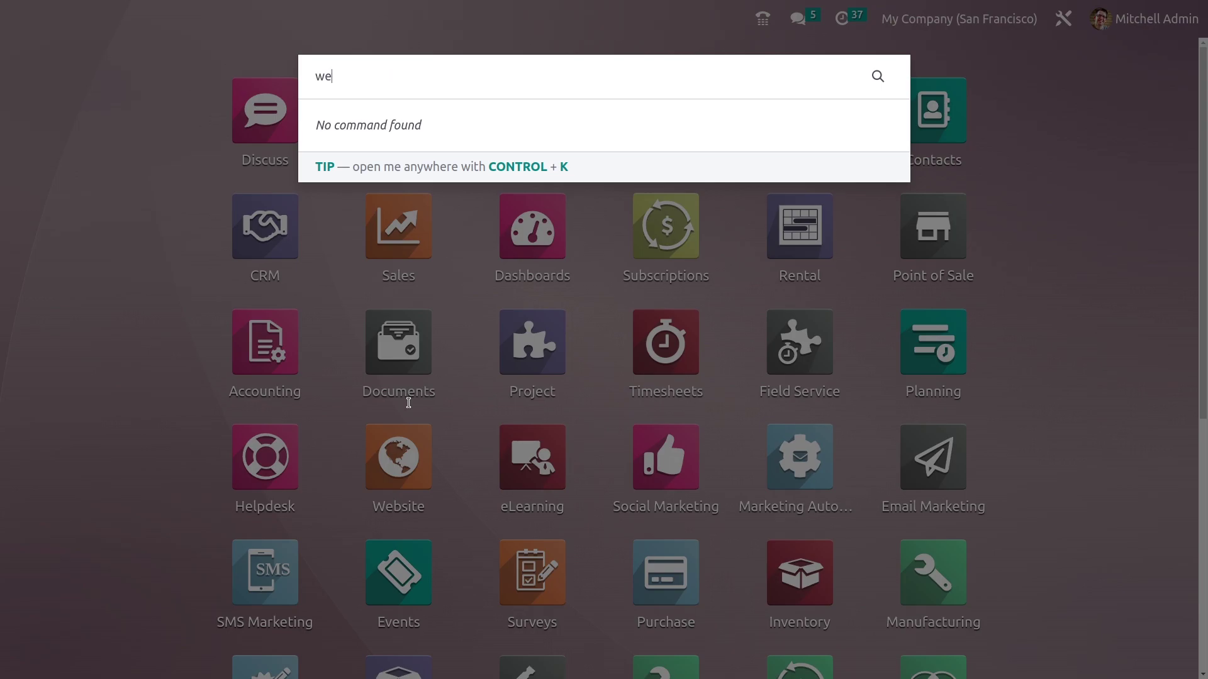
left_click(393, 503)
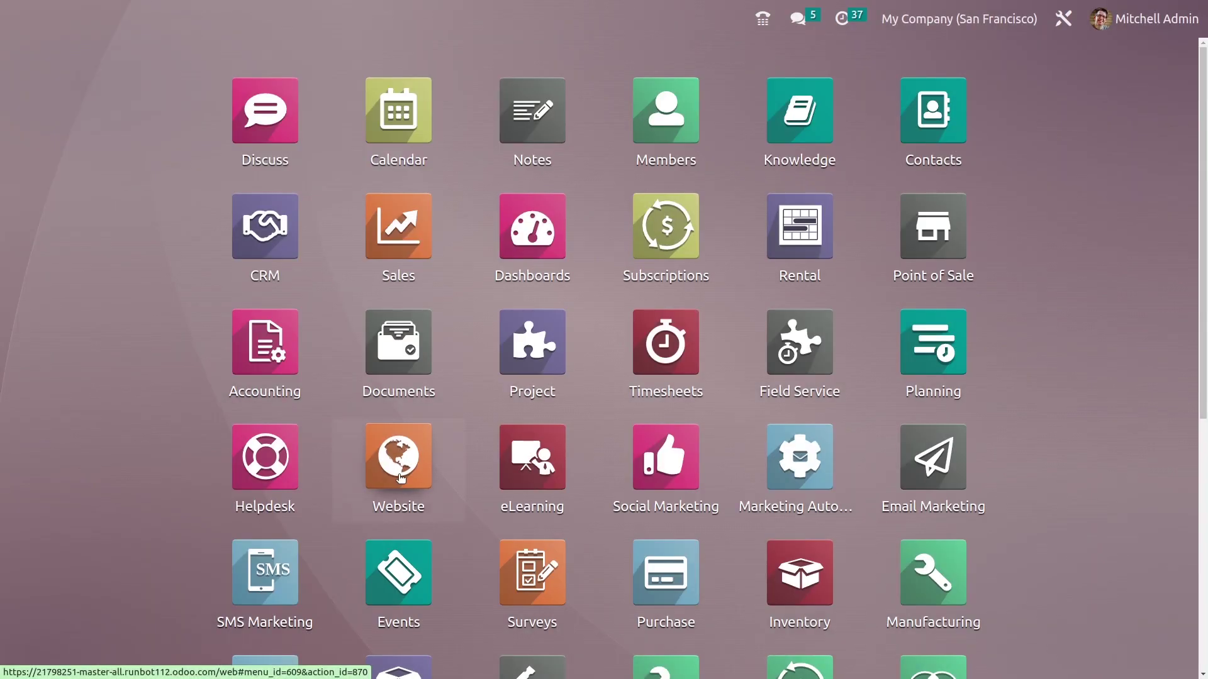
left_click(402, 478)
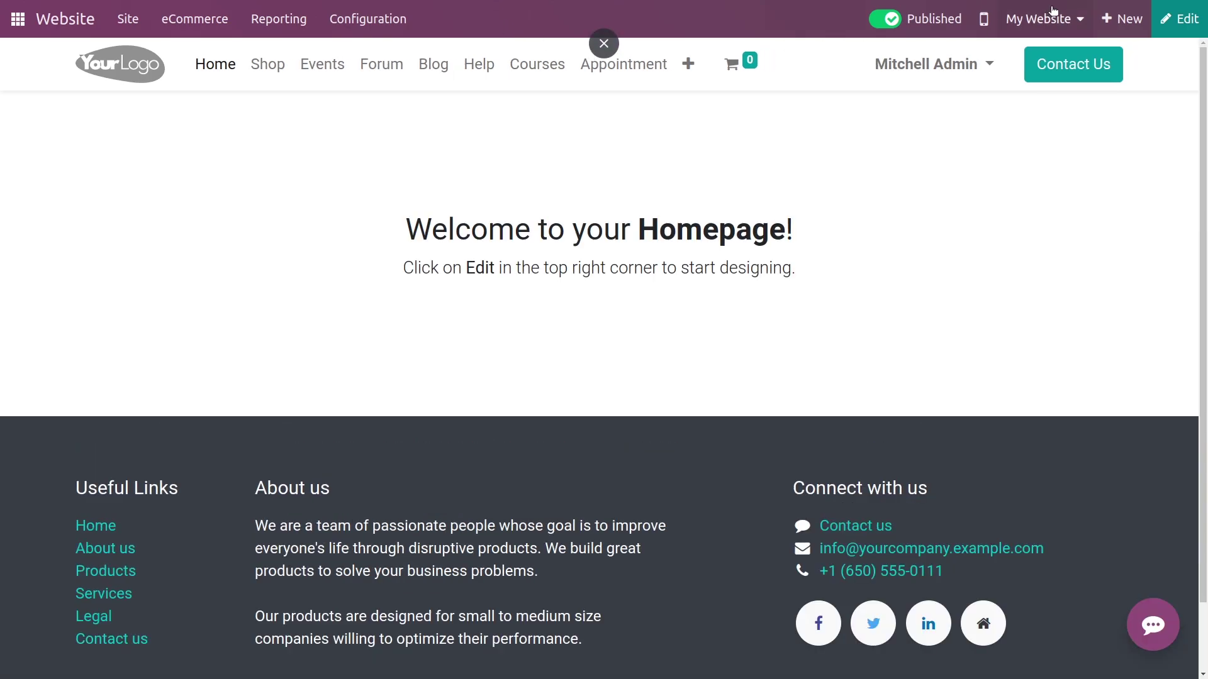
Create a new website product named 'car', opening its unpublished $1.00 page
left_click(1104, 18)
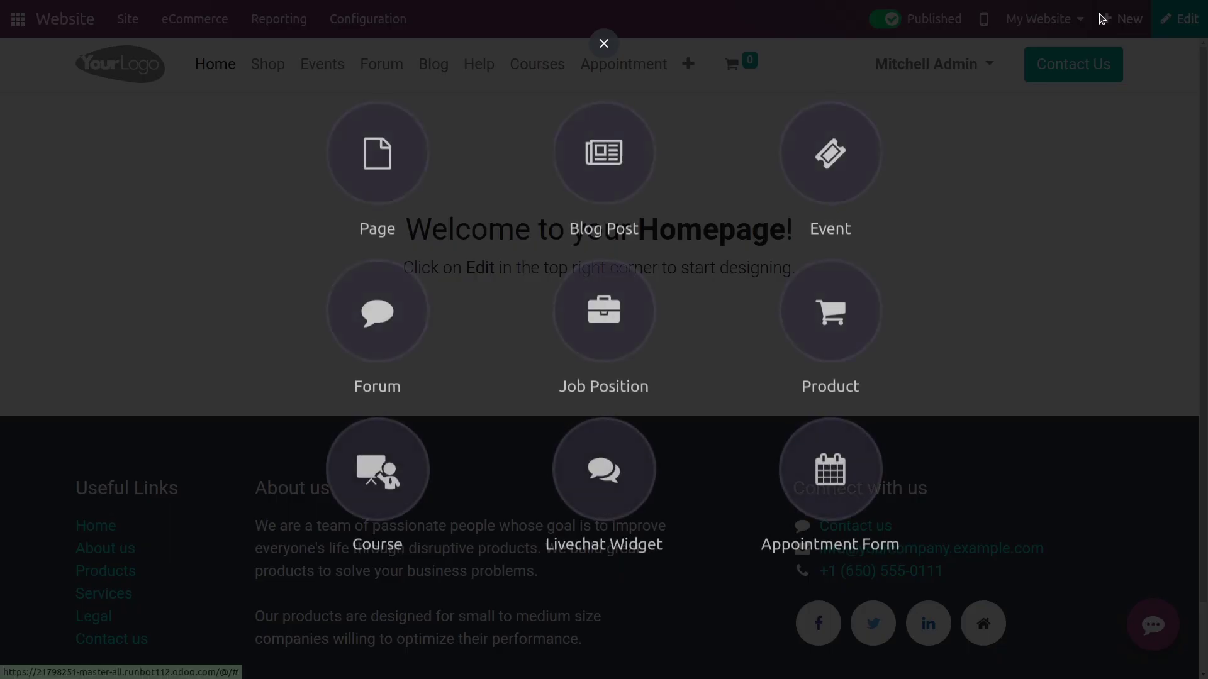
left_click(846, 289)
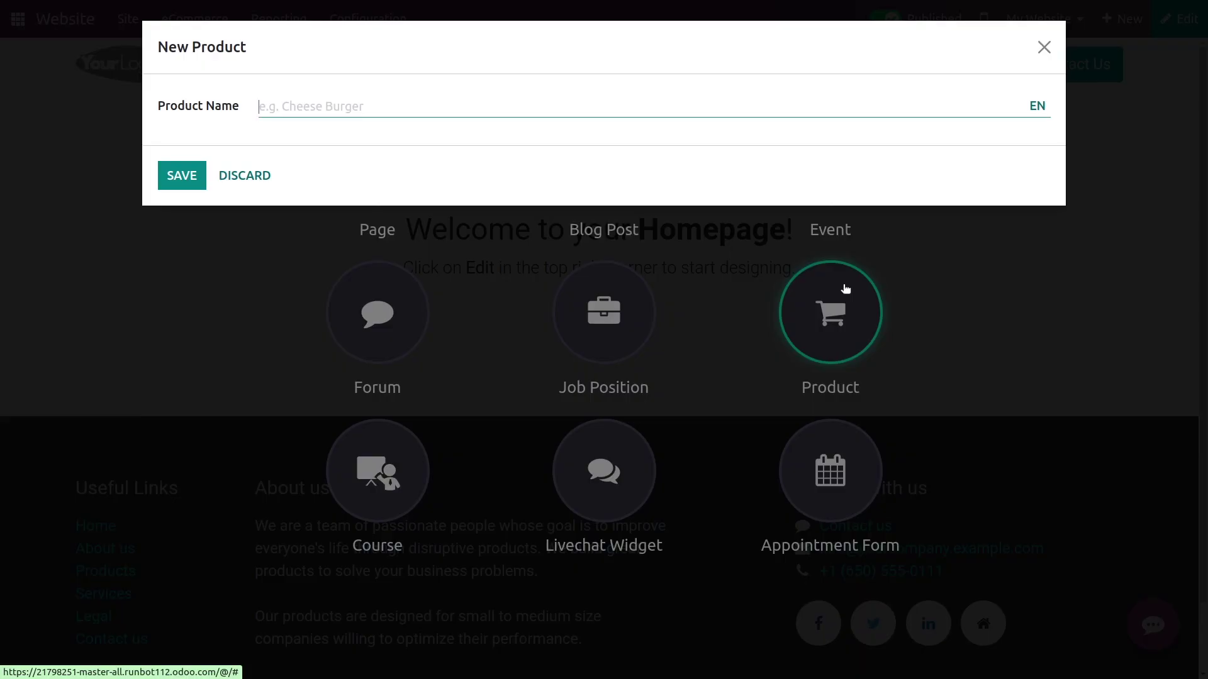
type("car")
left_click(201, 173)
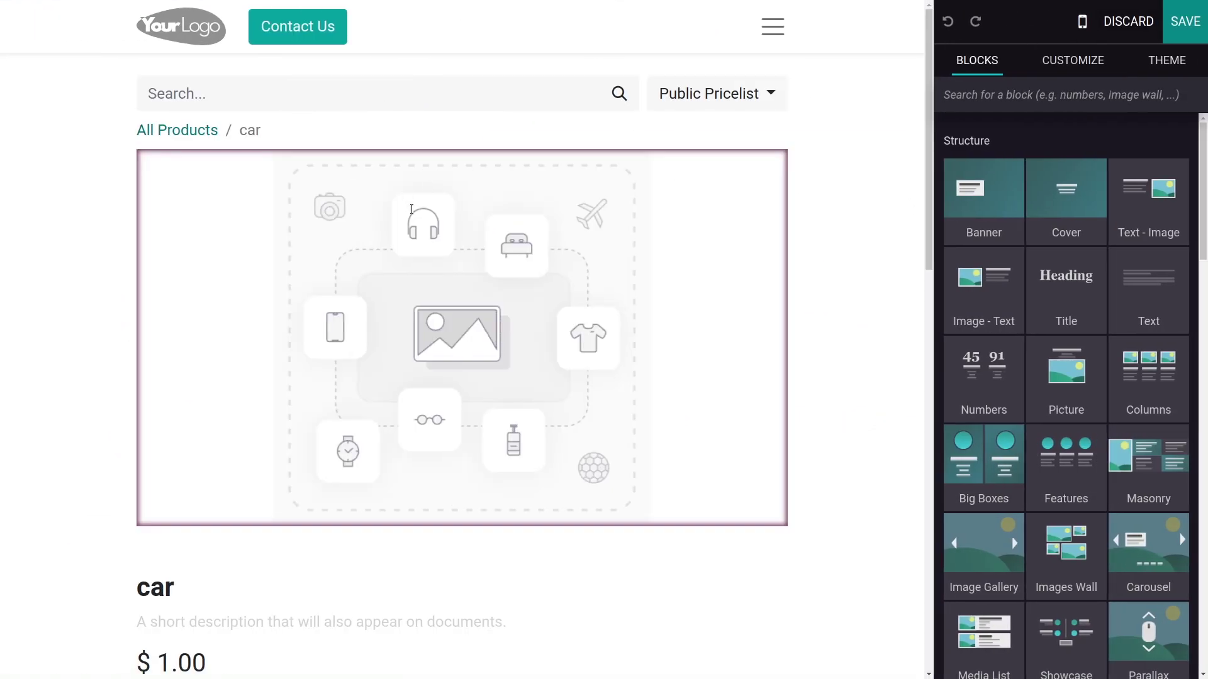
Replace the car product's placeholder image with the uploaded images.jpeg red toy car photo
left_click(642, 239)
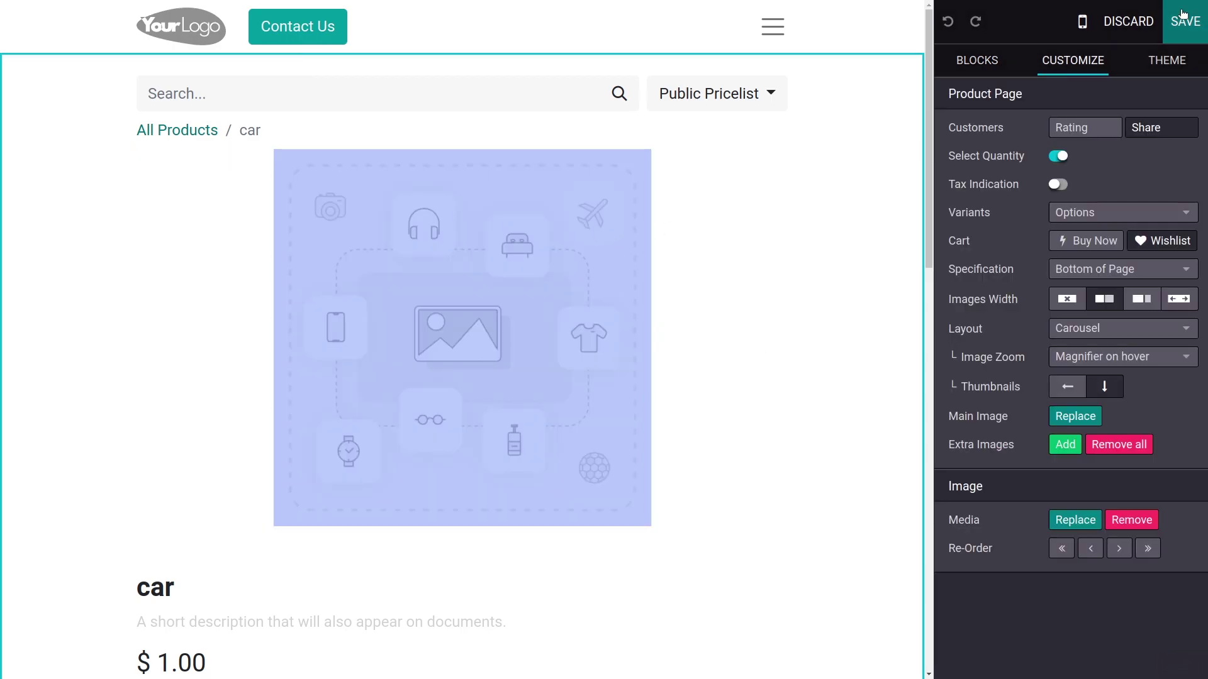
scroll(505, 274, "down", 2)
scroll(506, 274, "up", 2)
right_click(445, 286)
left_click(490, 256)
double_click(493, 252)
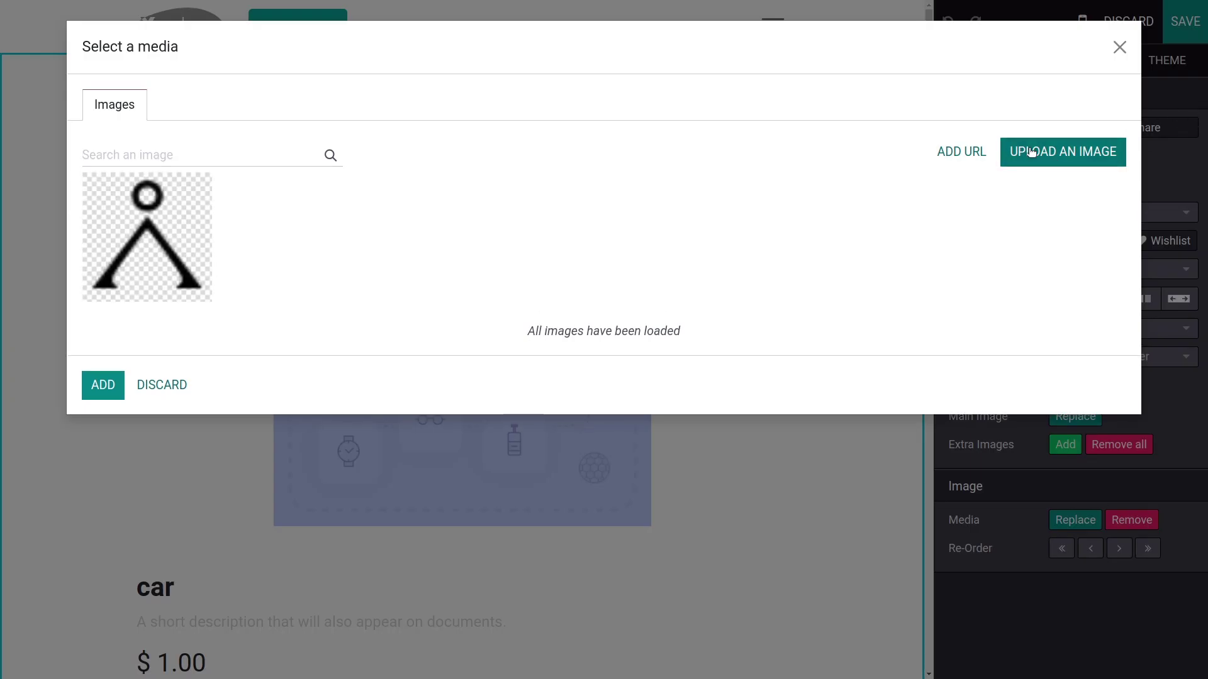
left_click(1032, 153)
left_click(384, 433)
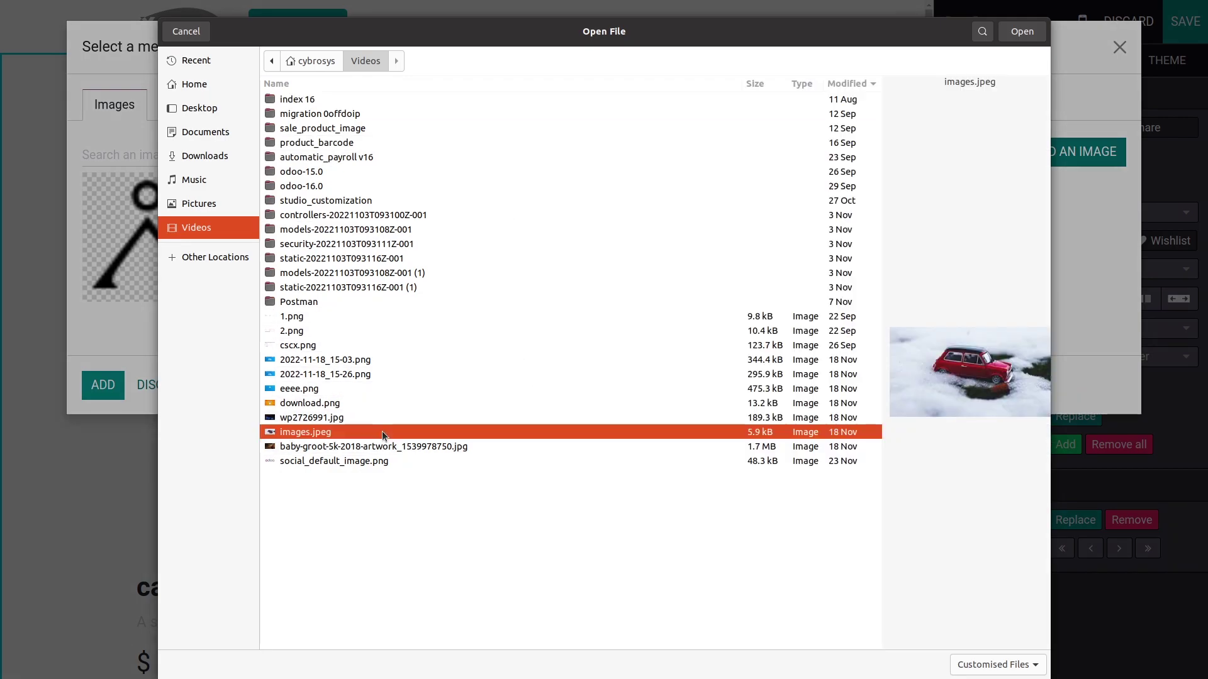
left_click(1016, 33)
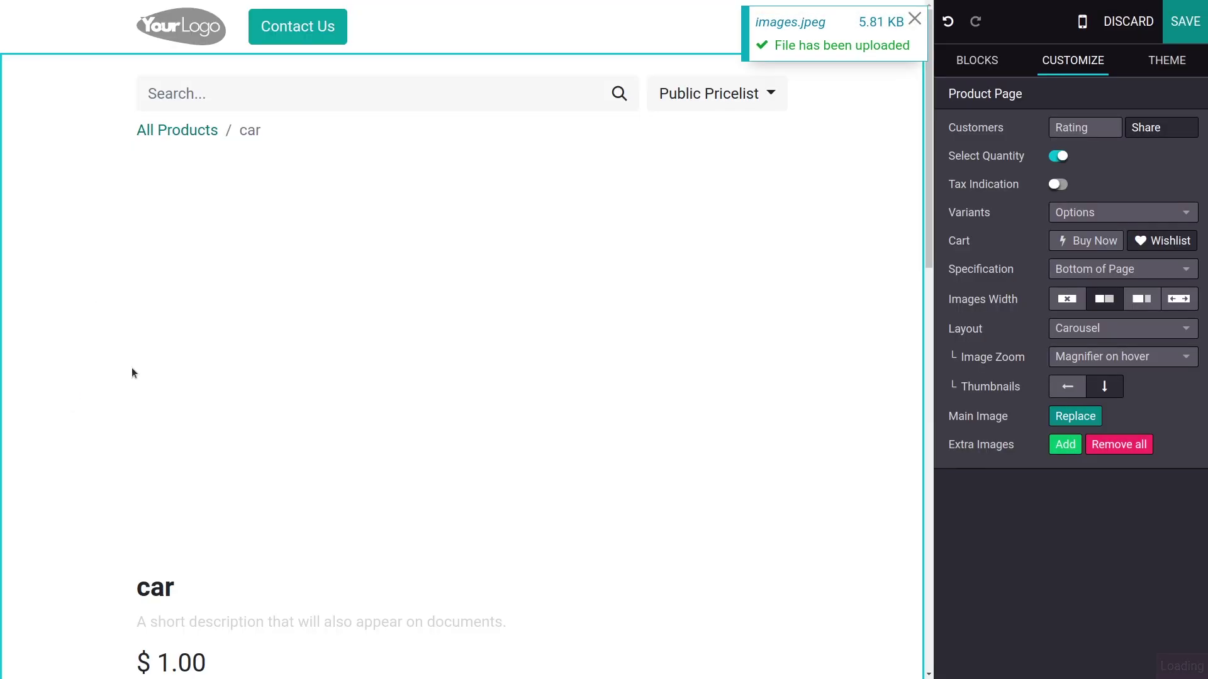
scroll(342, 380, "down", 1)
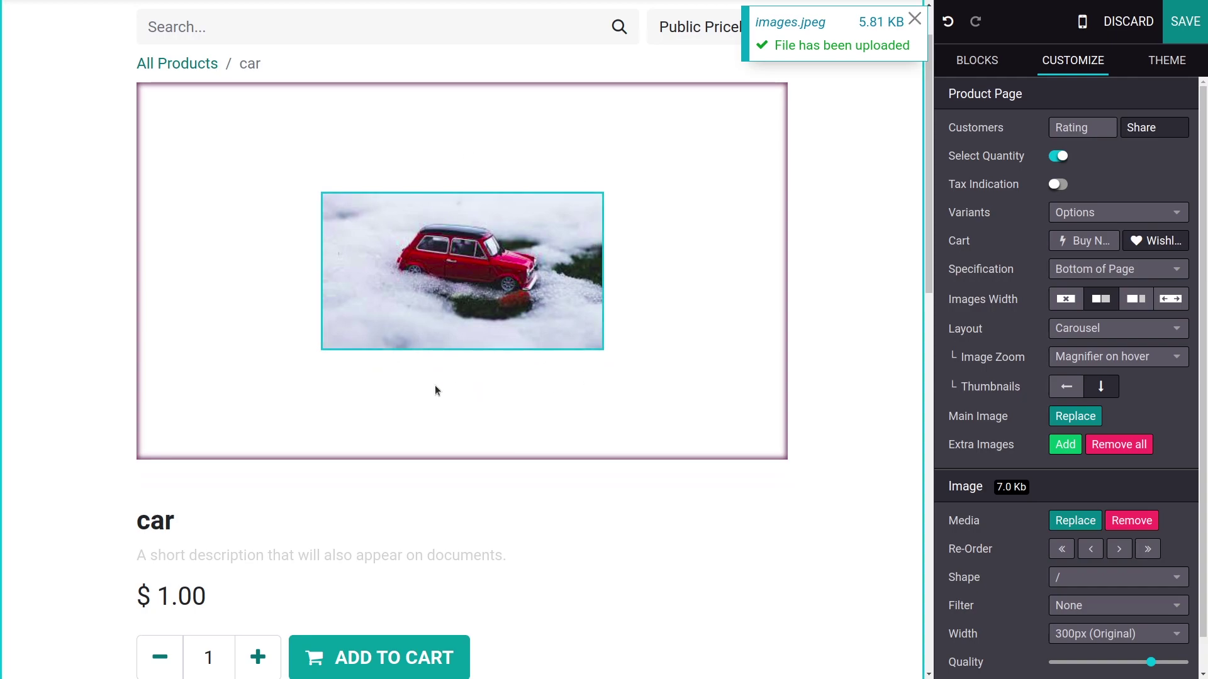
scroll(518, 381, "down", 2)
left_click(267, 420)
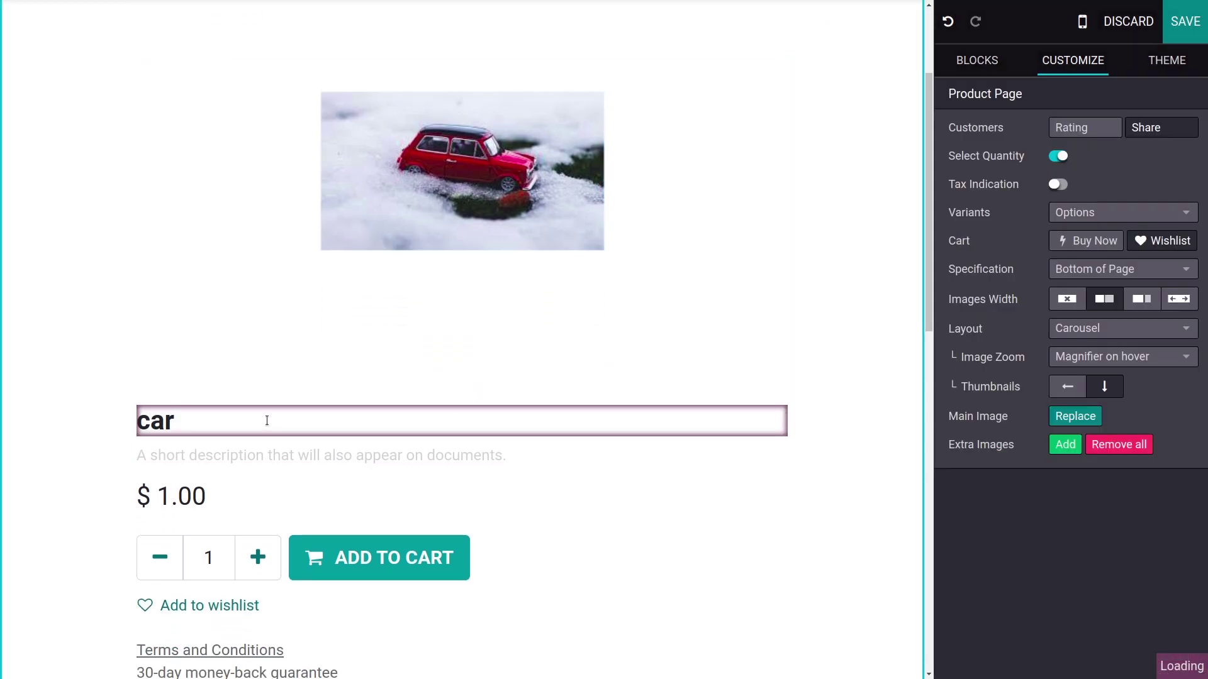
Retitle the product 'Mini CA', set its price to 10000, and save the page
key("BackSpace")
type("Mini CA")
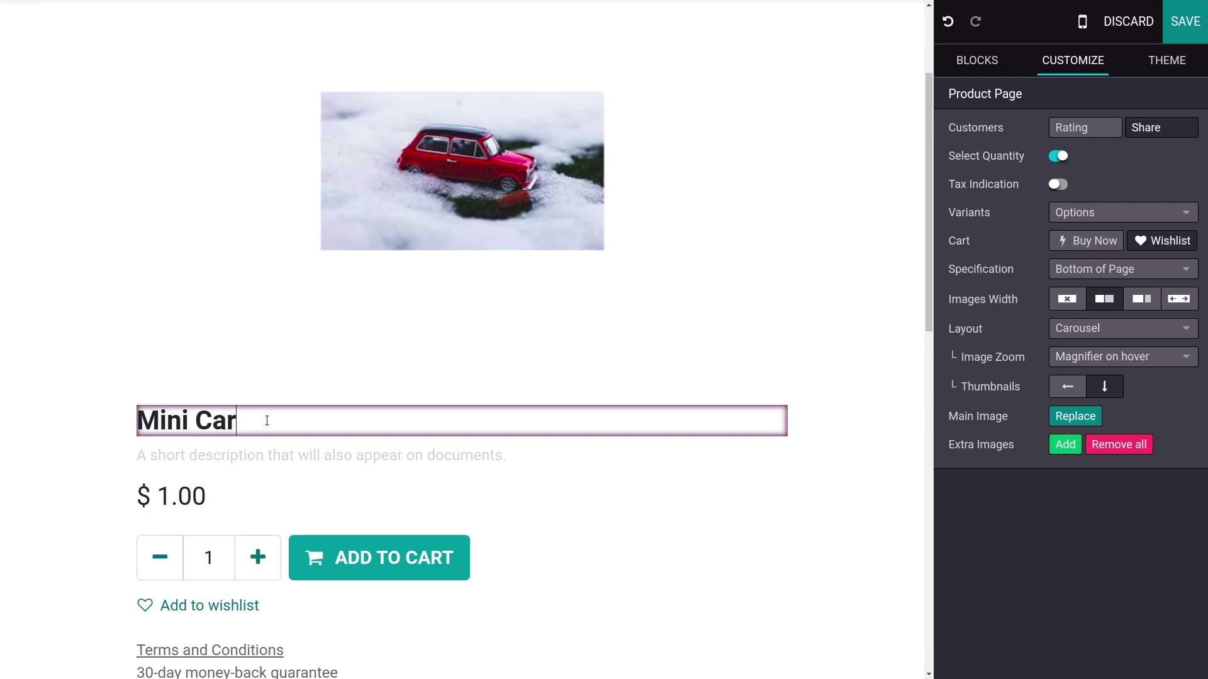
double_click(175, 501)
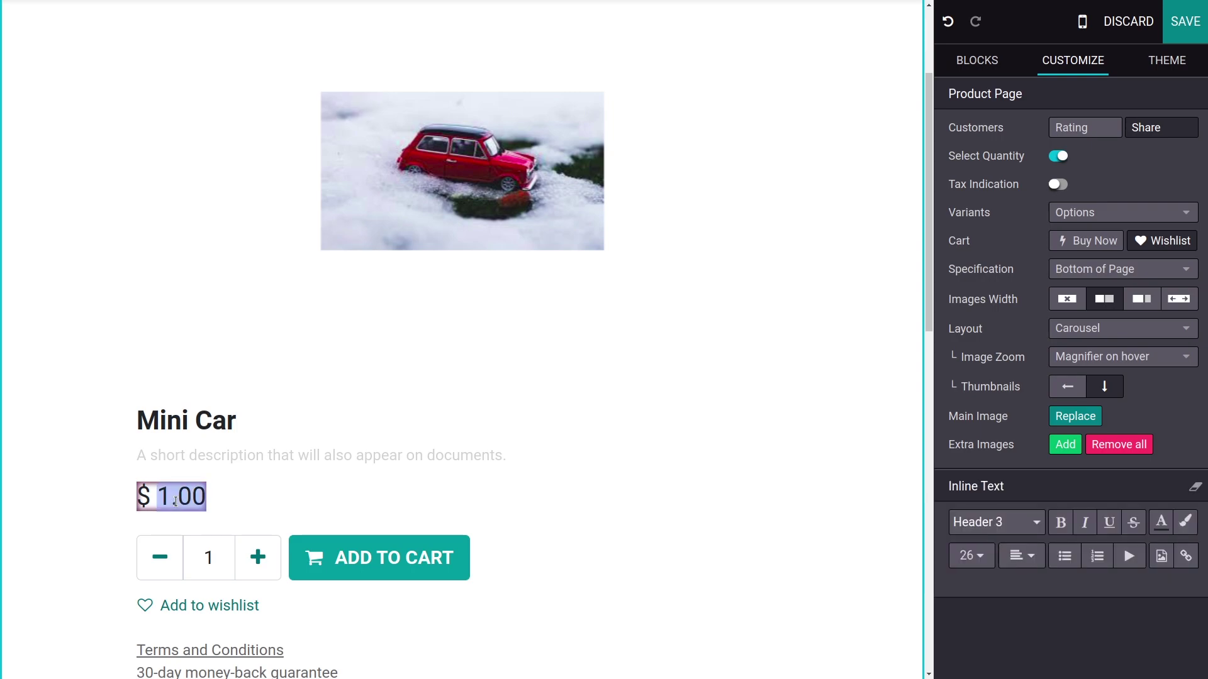
type("10000")
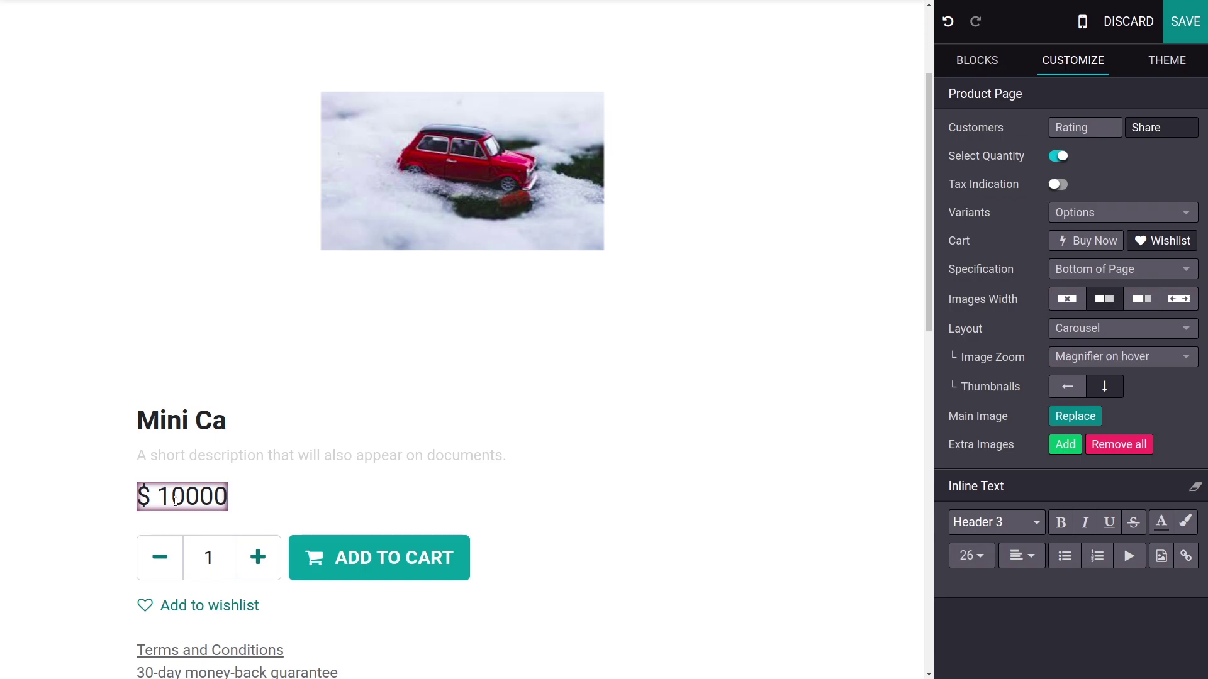
scroll(504, 440, "down", 2)
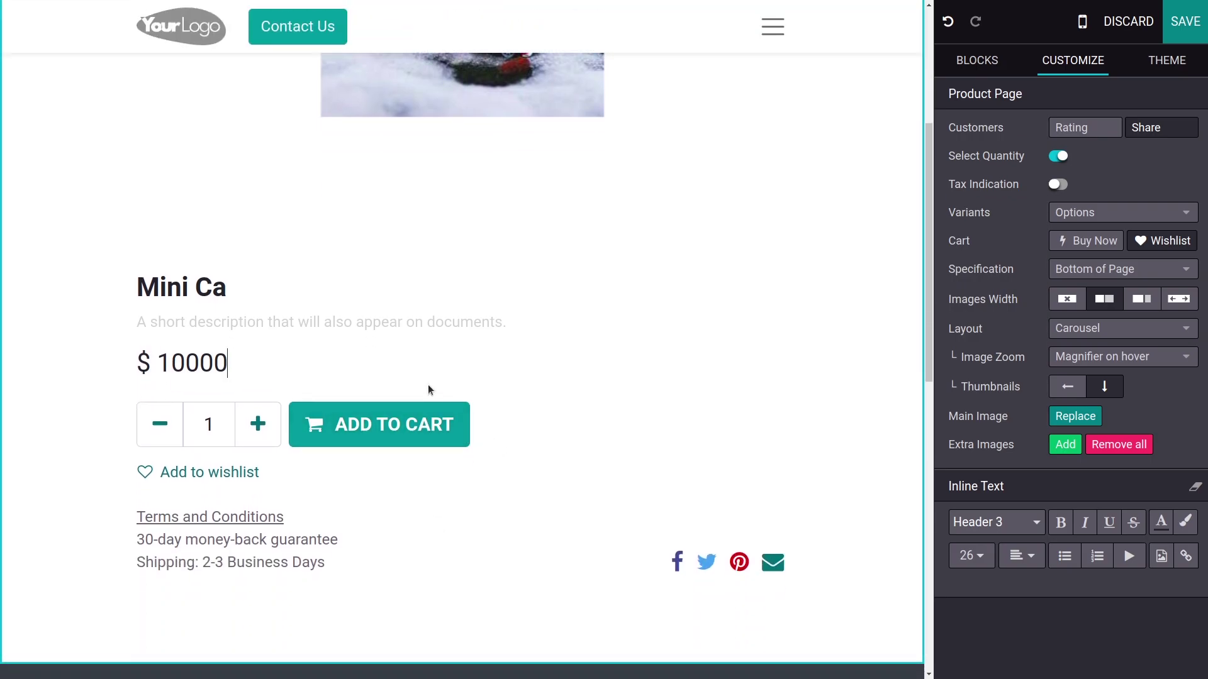
left_click(1186, 22)
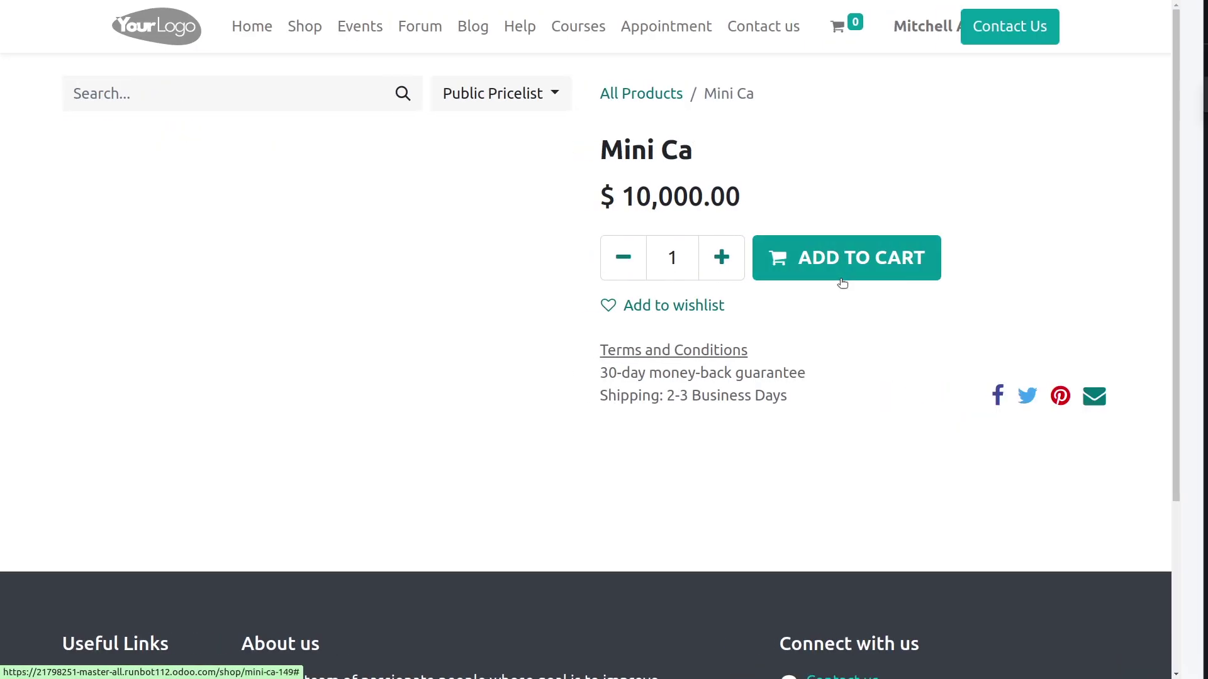
Publish Mini Ca, add one unit to the cart, and view the cart
left_click(802, 21)
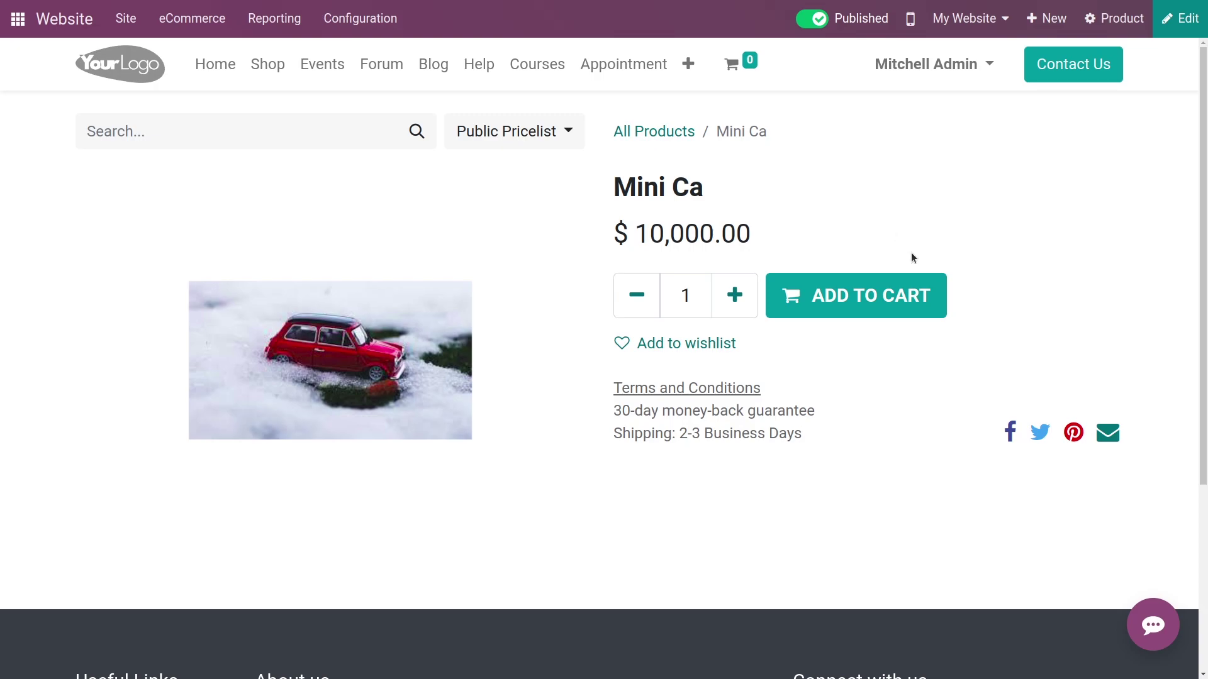
left_click(909, 303)
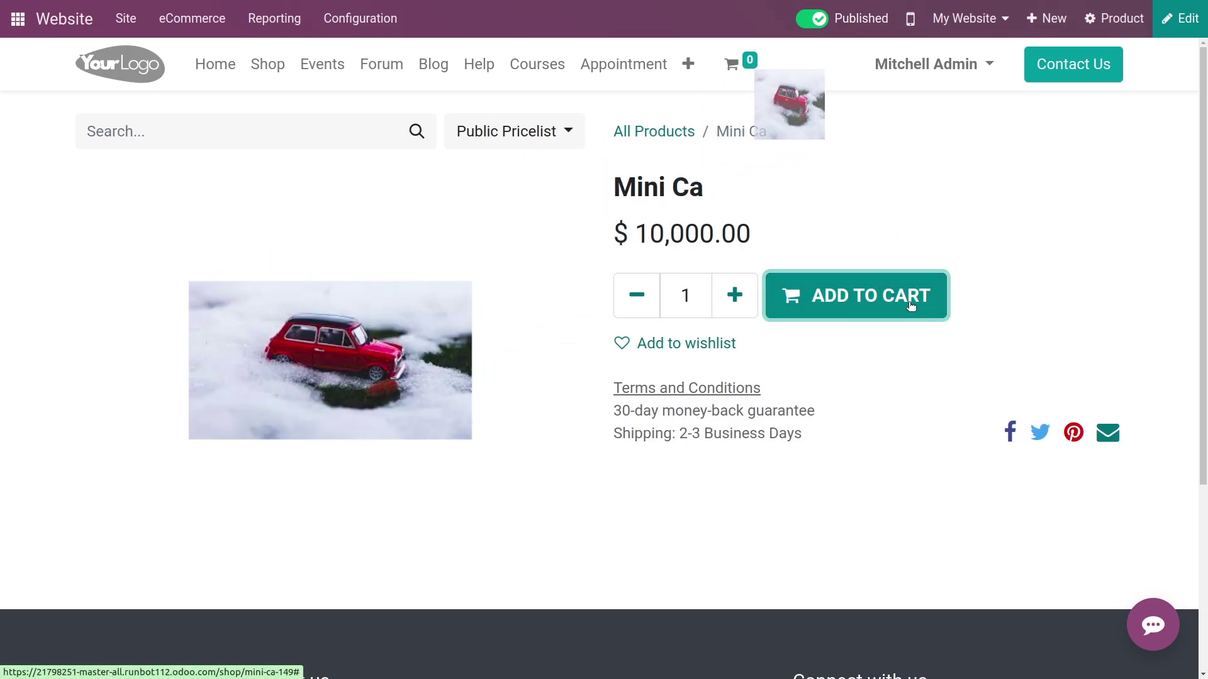
mouse_move(747, 73)
left_click(783, 328)
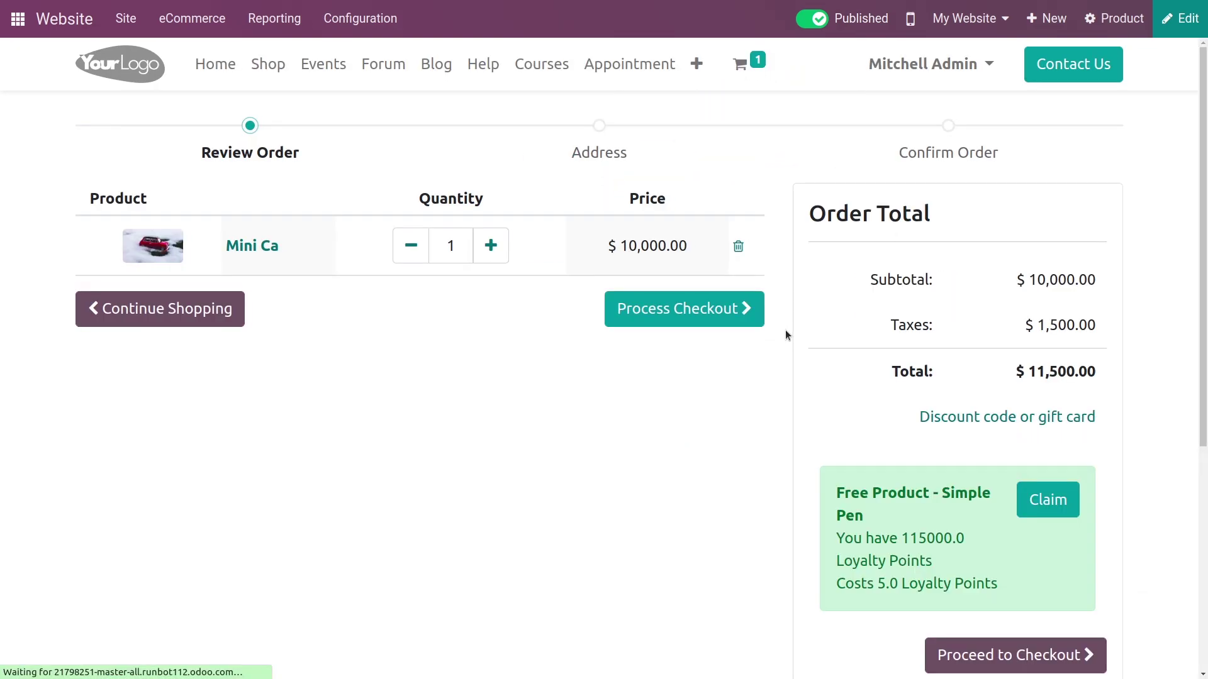
Place the $11,500.00 order with cash on delivery and return to the apps home
left_click(729, 310)
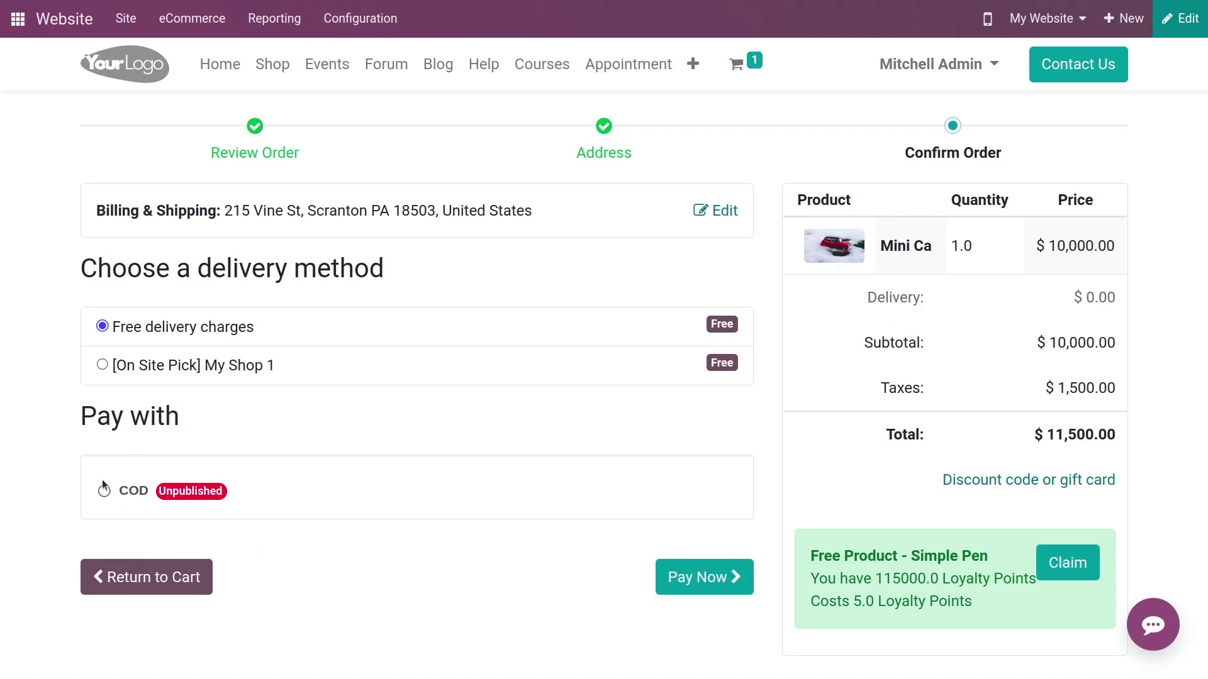
left_click(671, 572)
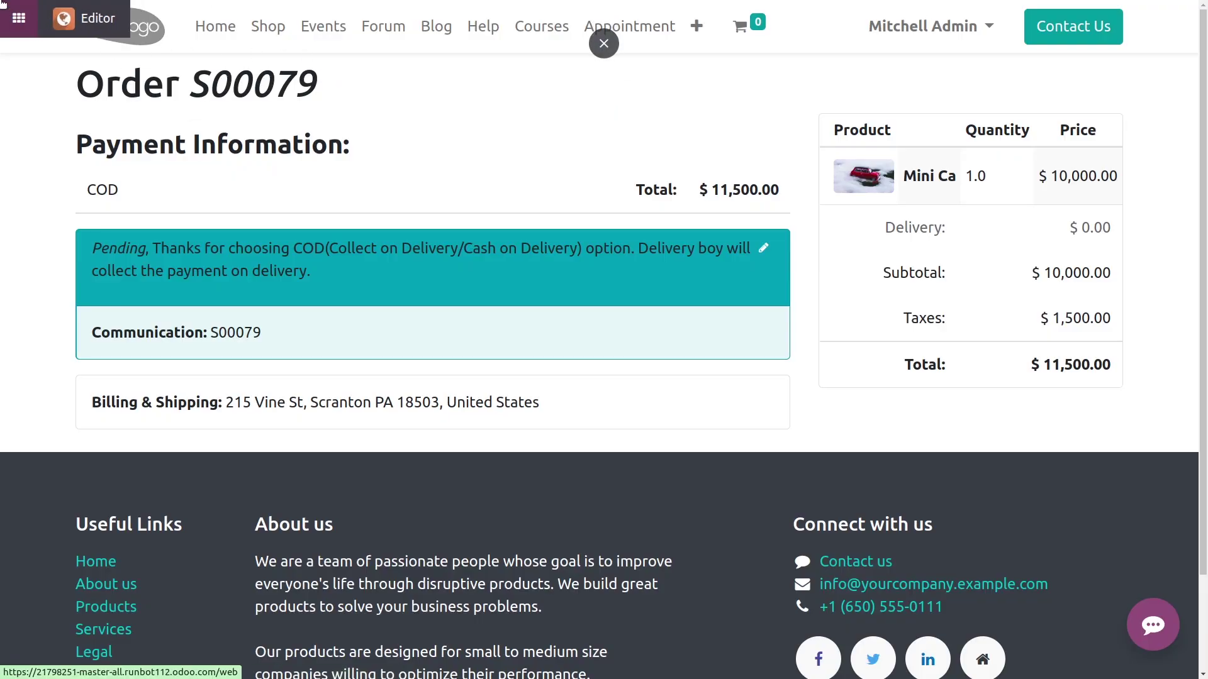
left_click(18, 18)
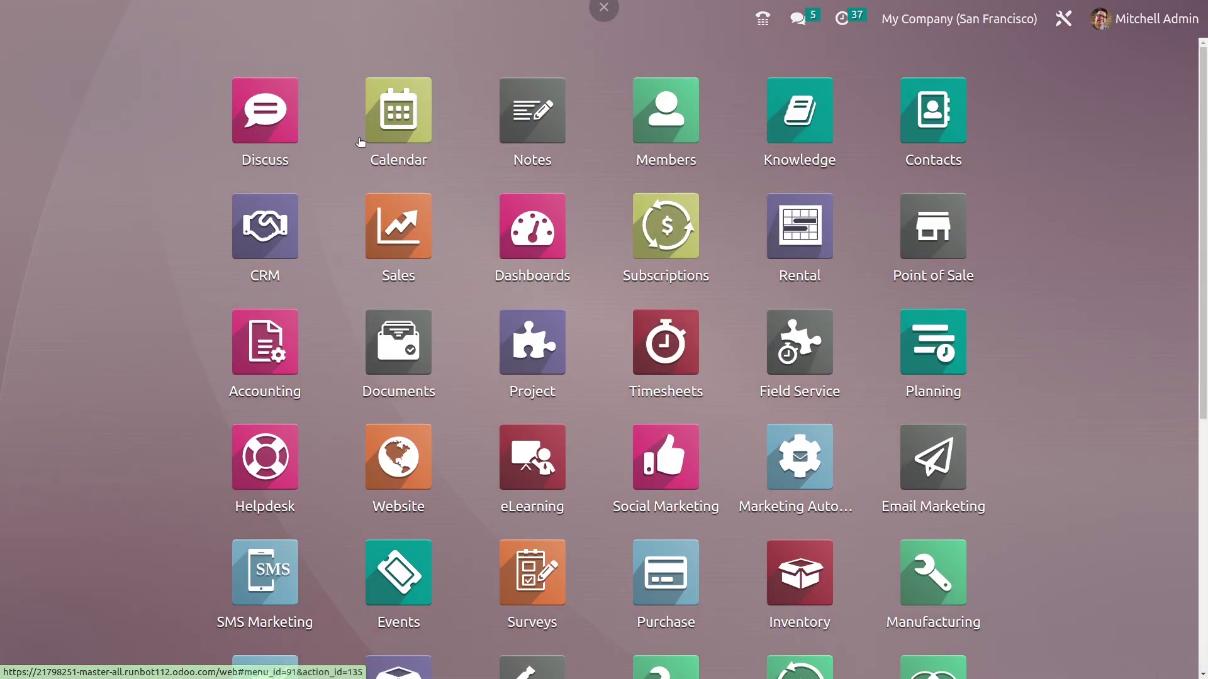